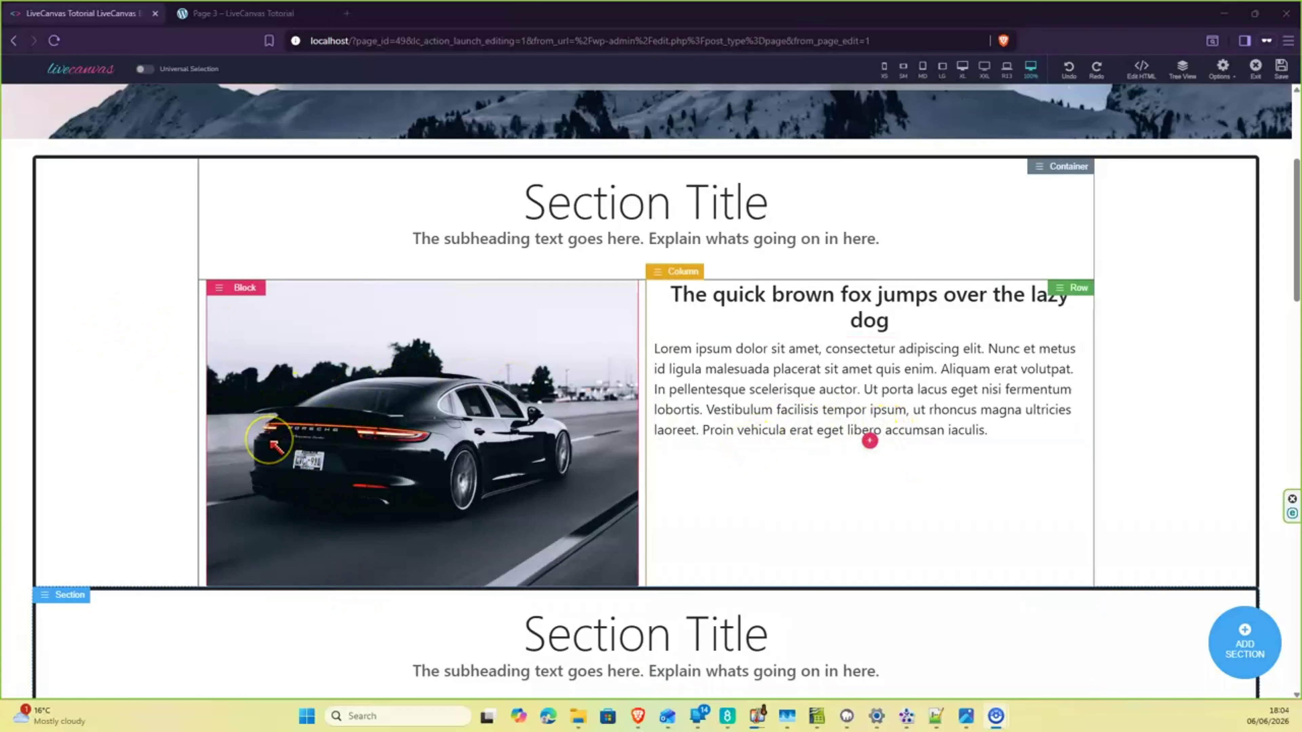
Set the bottom margin of the section with the black Porsche image to 4 for all screen sizes
click(294, 462)
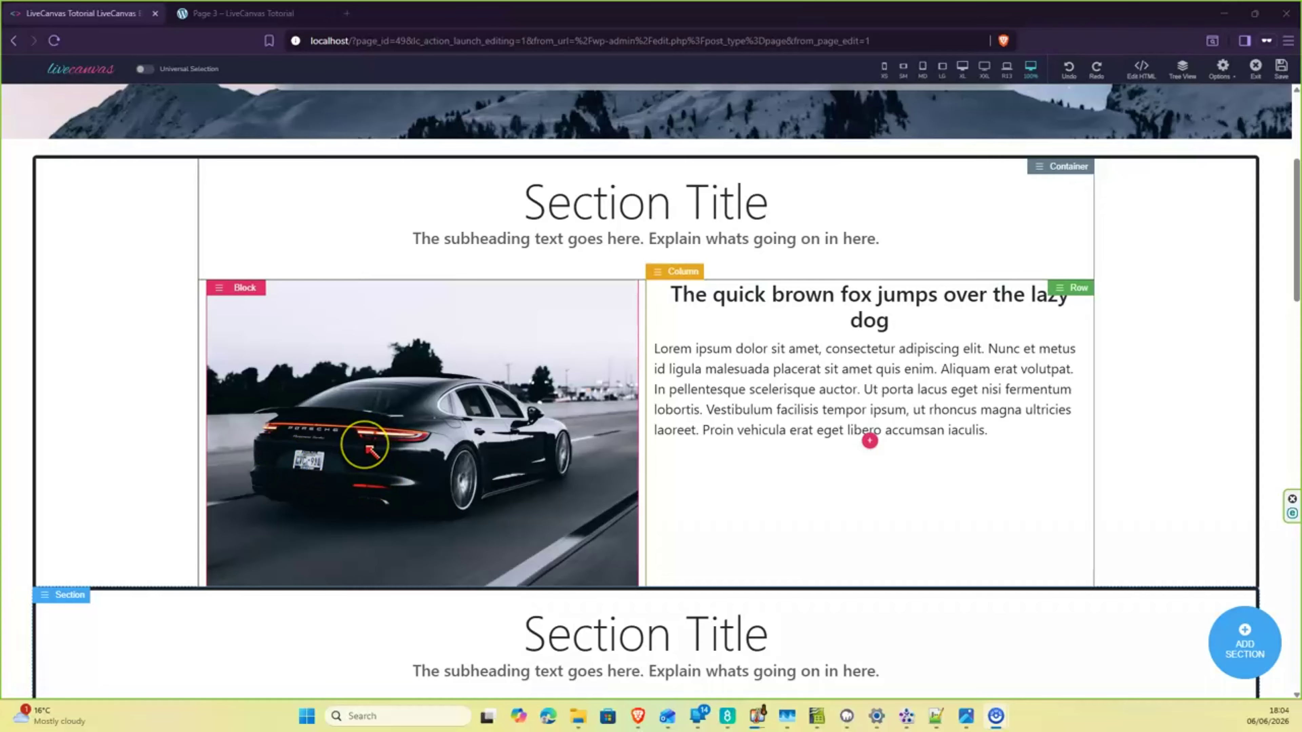
key(ctrl+plus)
key(ctrl+plus)
key(ctrl+plus)
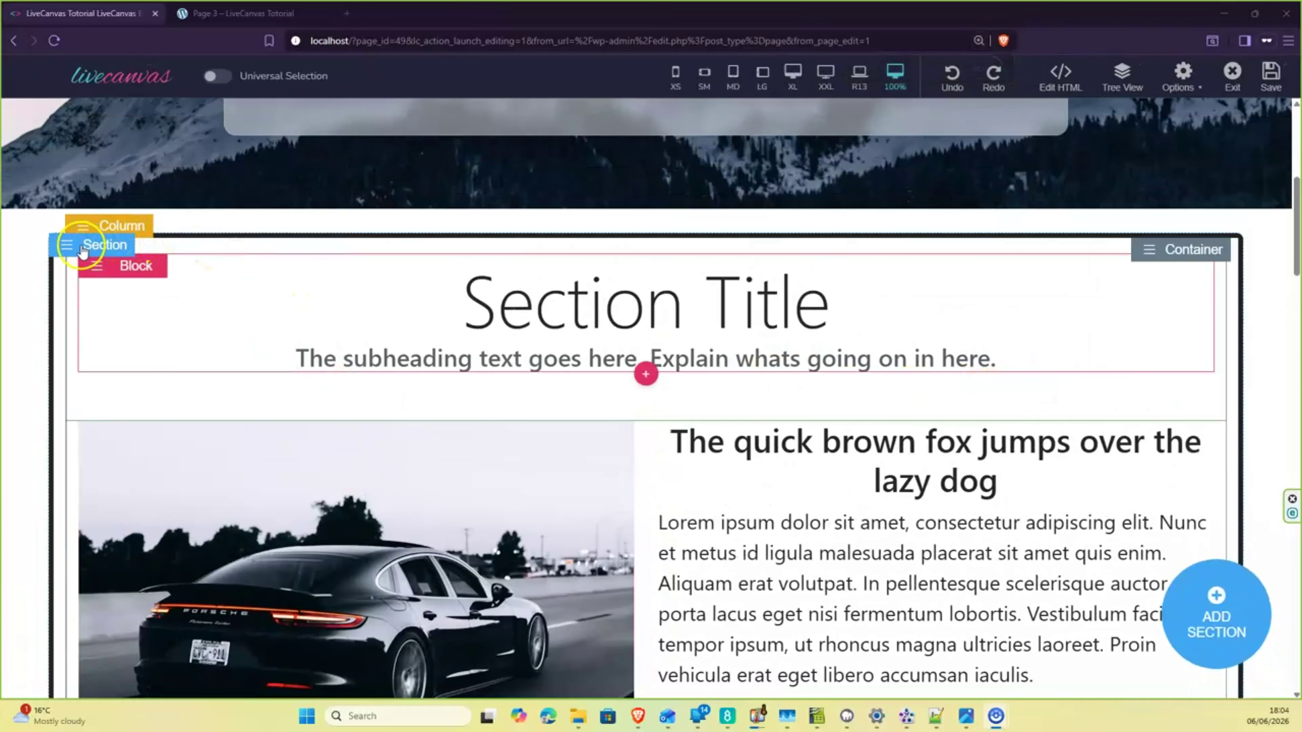
click(67, 246)
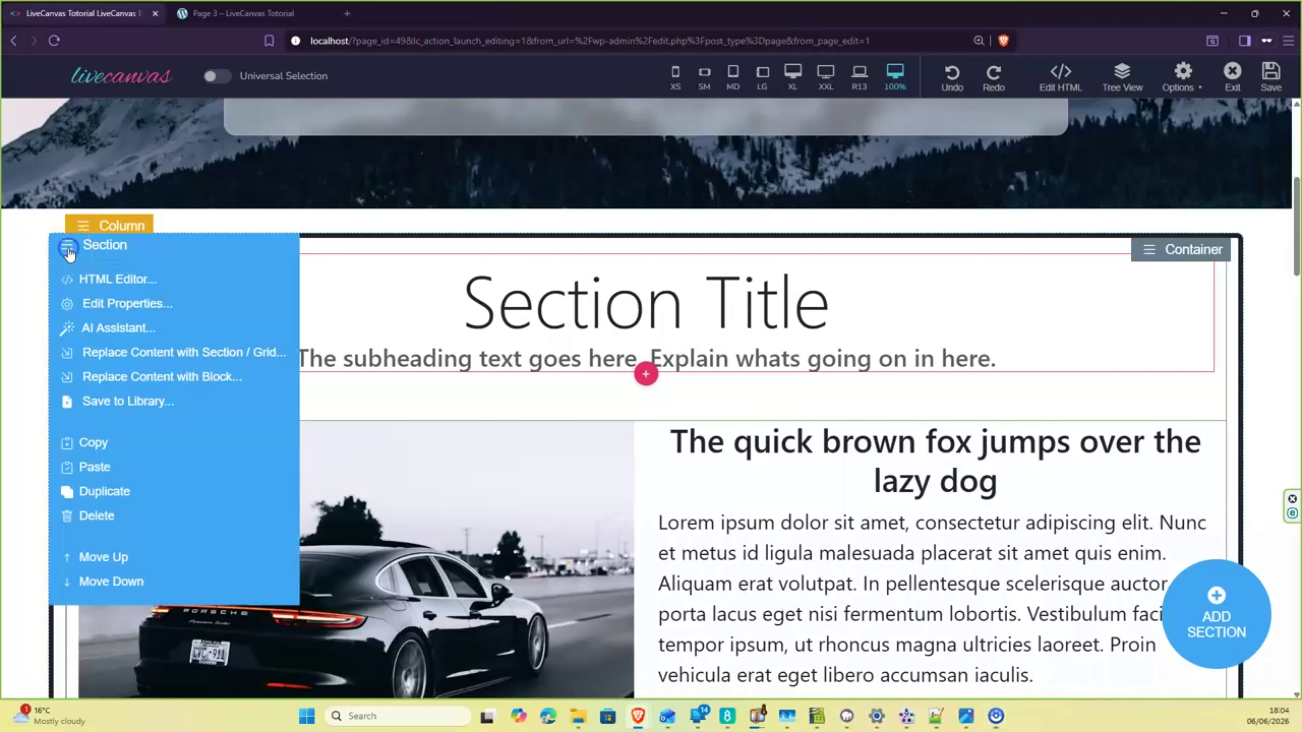
click(107, 308)
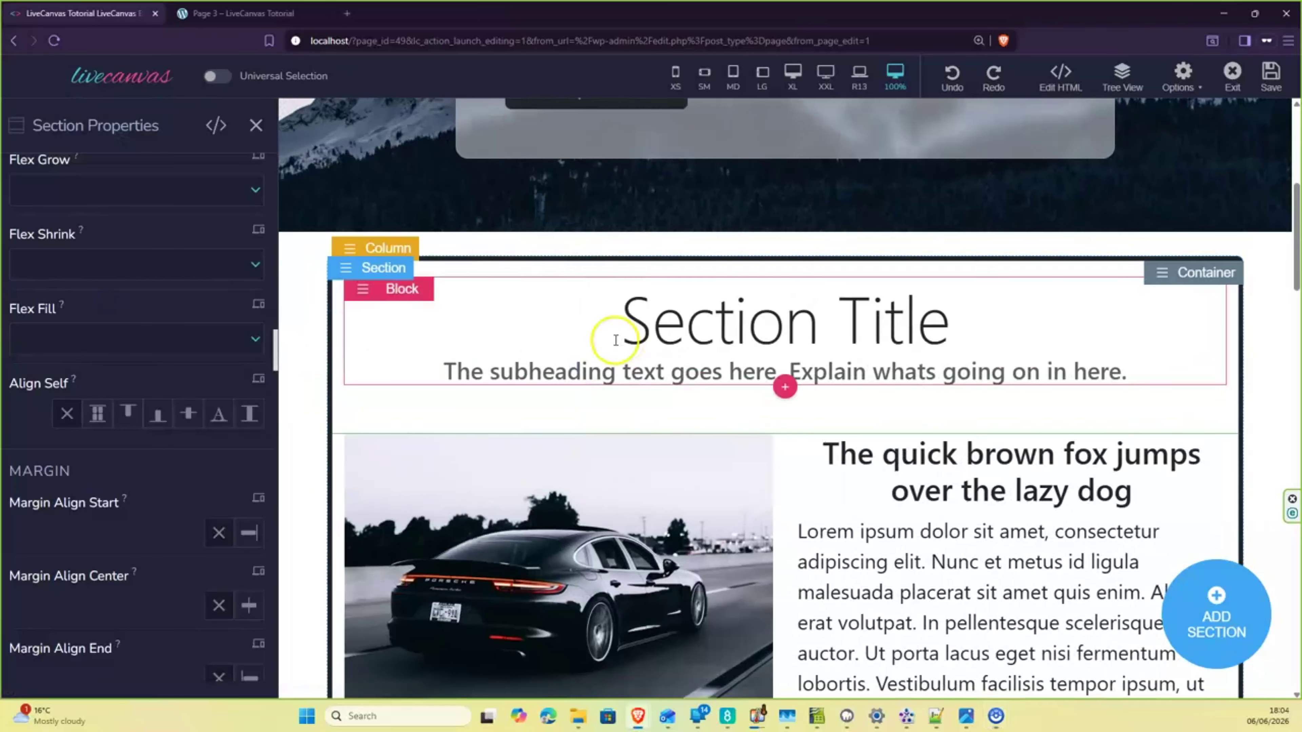
scroll(607, 343, down, 3)
scroll(607, 344, down, 2)
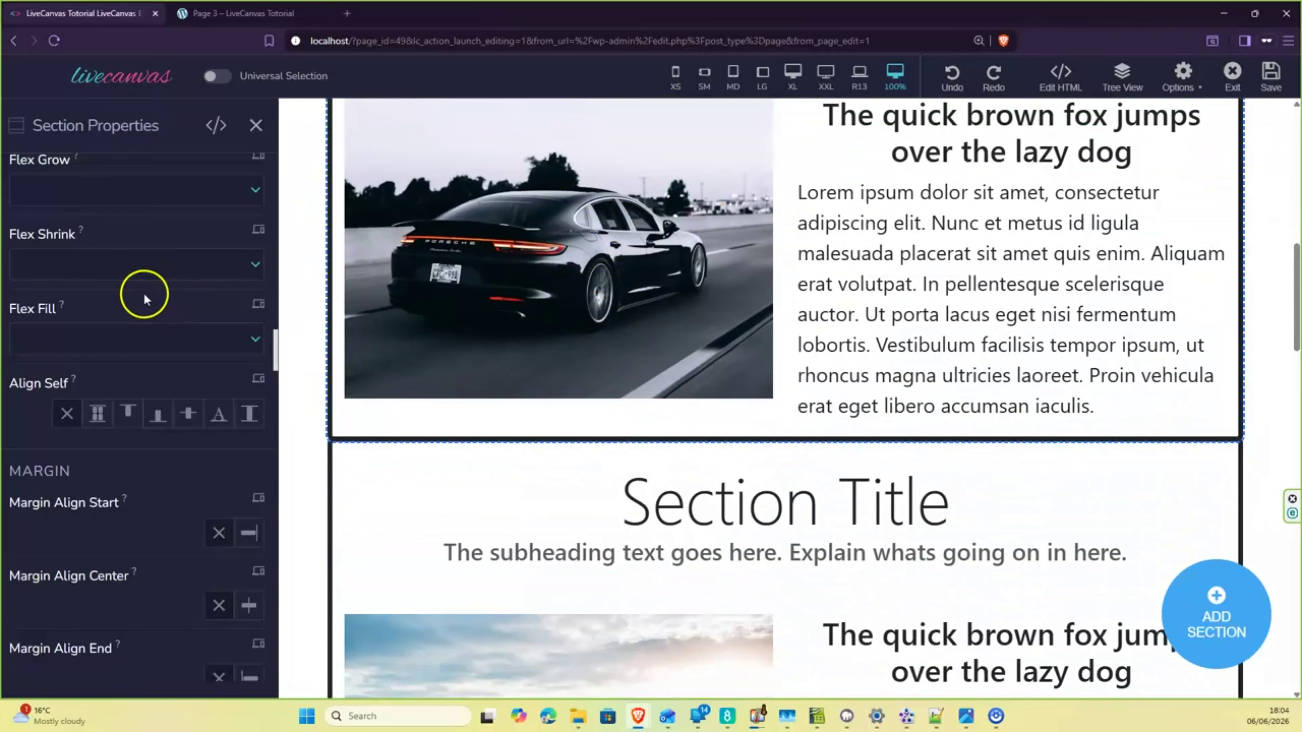
scroll(143, 293, down, 8)
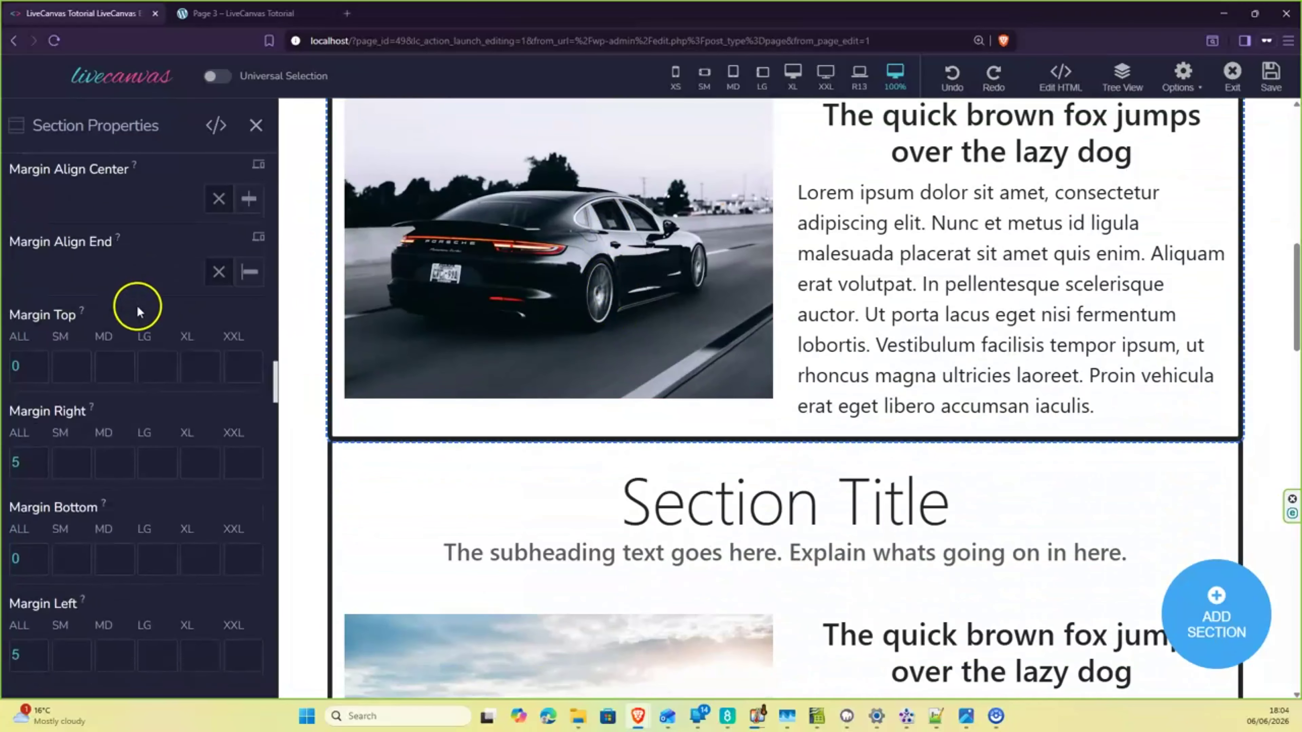
click(41, 553)
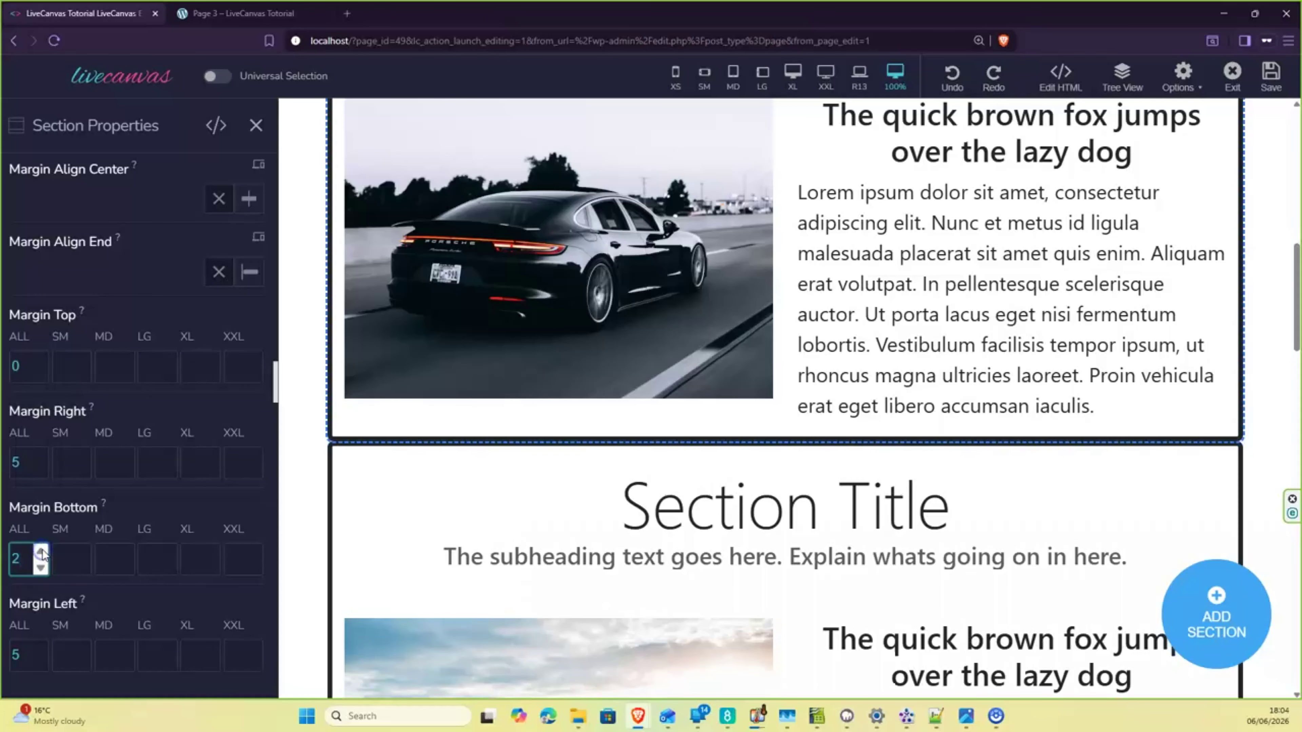
click(41, 552)
click(41, 552)
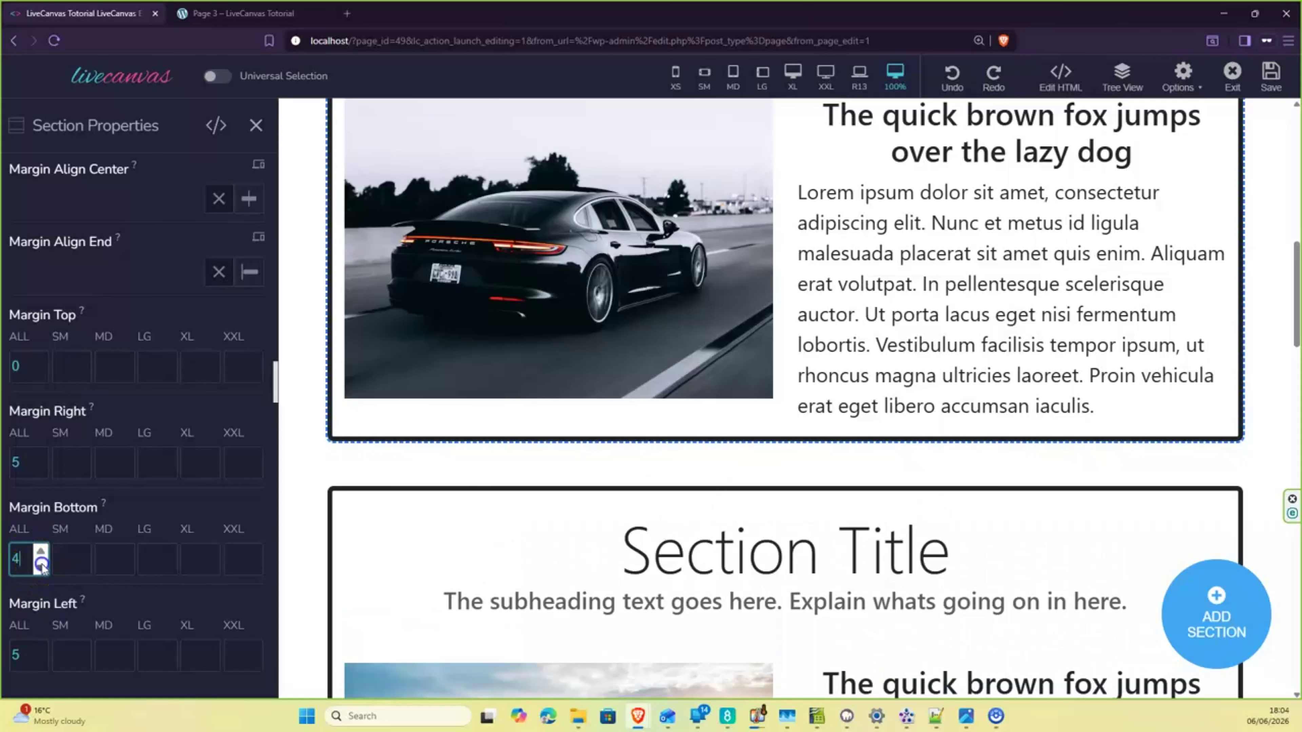
For the section showing the white car on the open road, set the top margin to 0 and the bottom margin to 4
scroll(769, 300, down, 5)
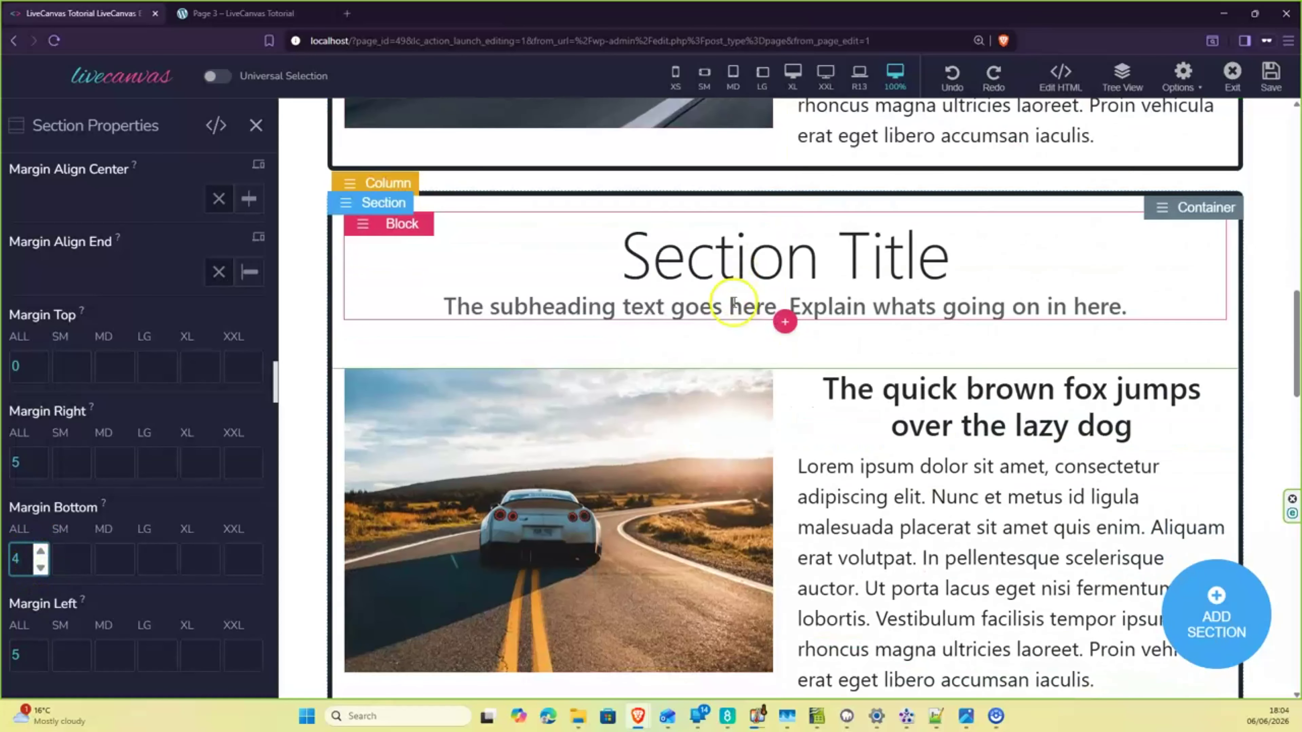
click(347, 205)
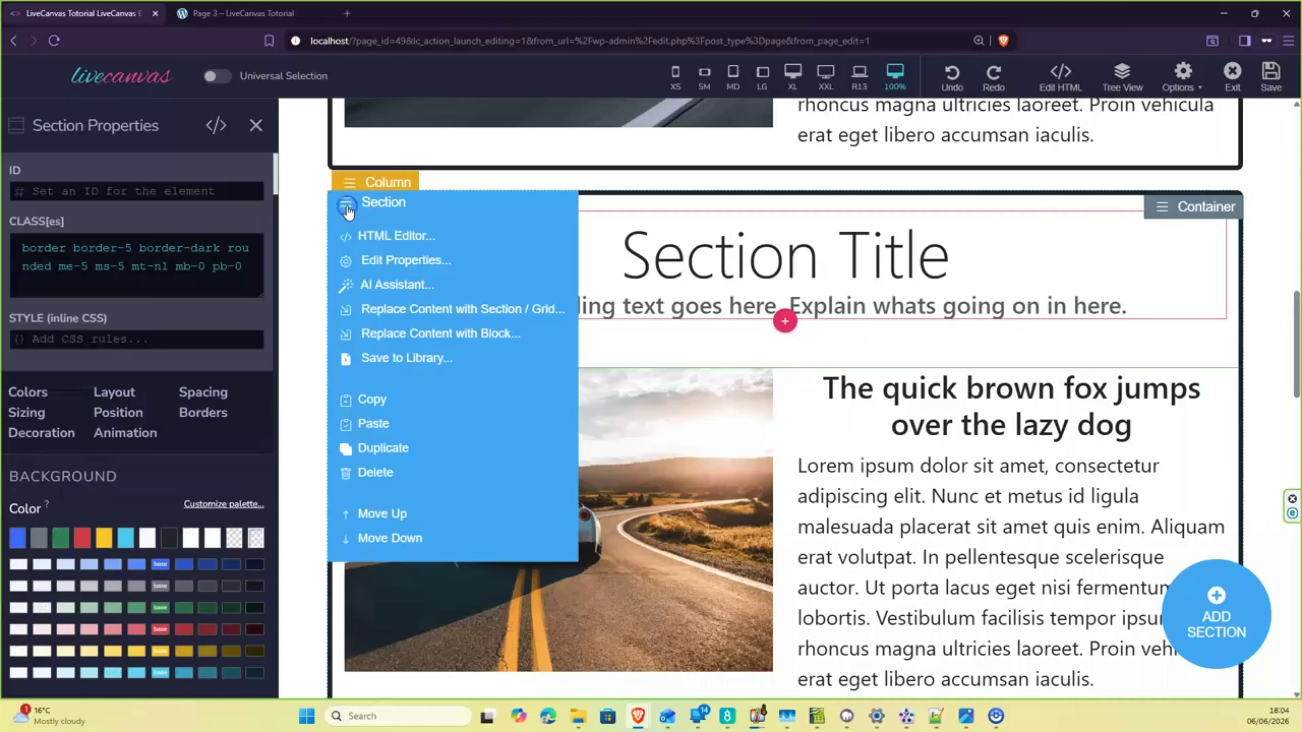
scroll(645, 416, down, 4)
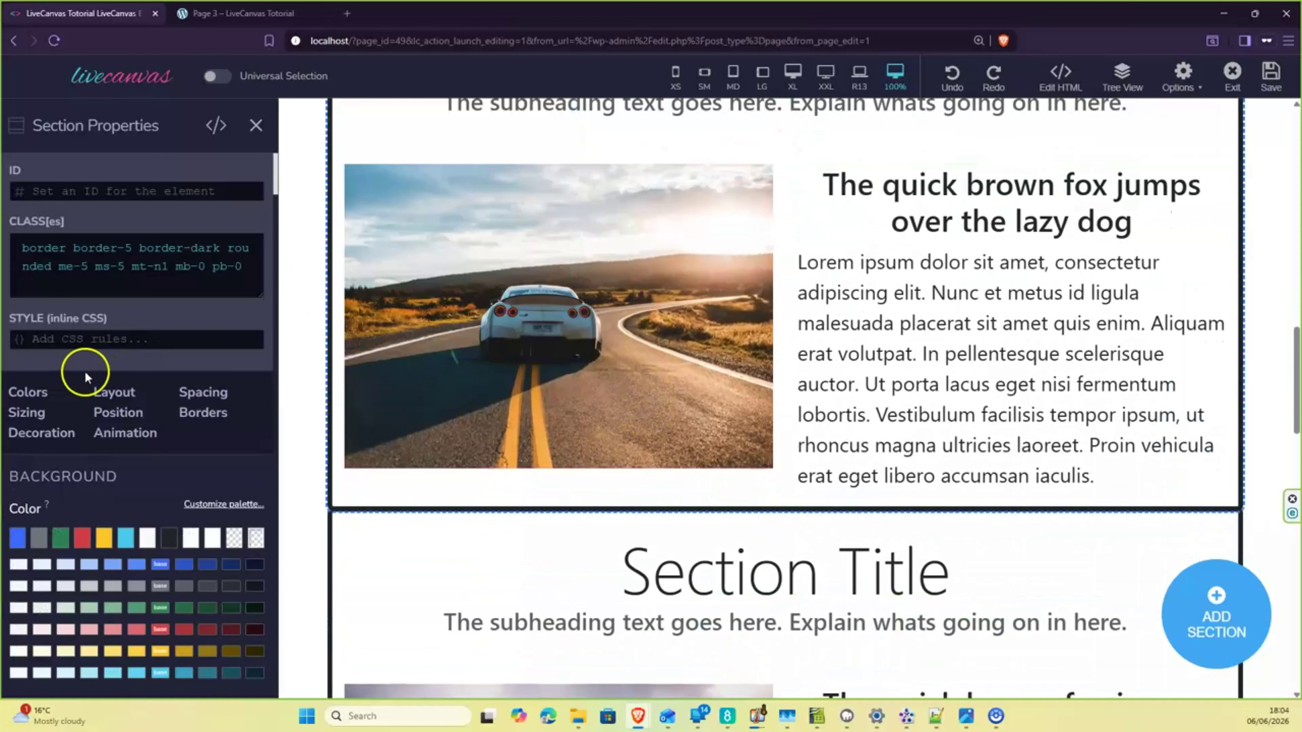
scroll(82, 375, down, 1)
scroll(82, 379, down, 10)
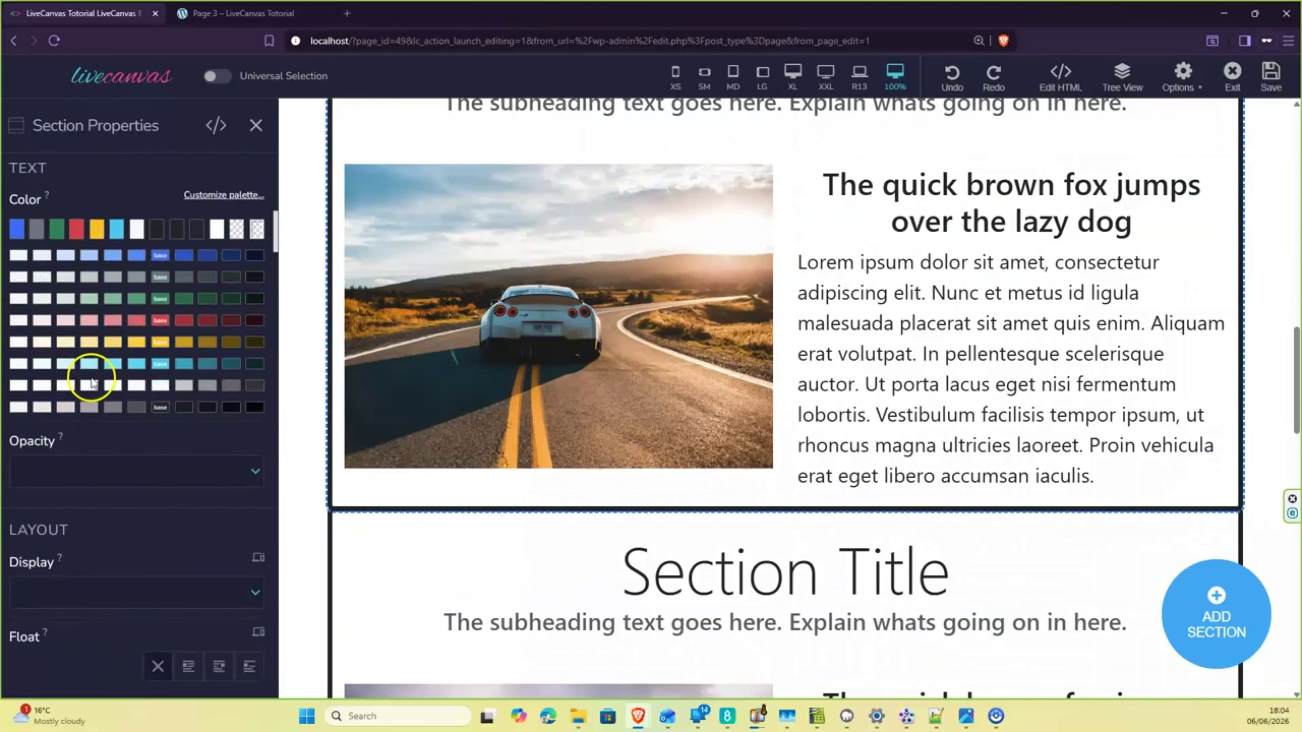
scroll(94, 377, down, 10)
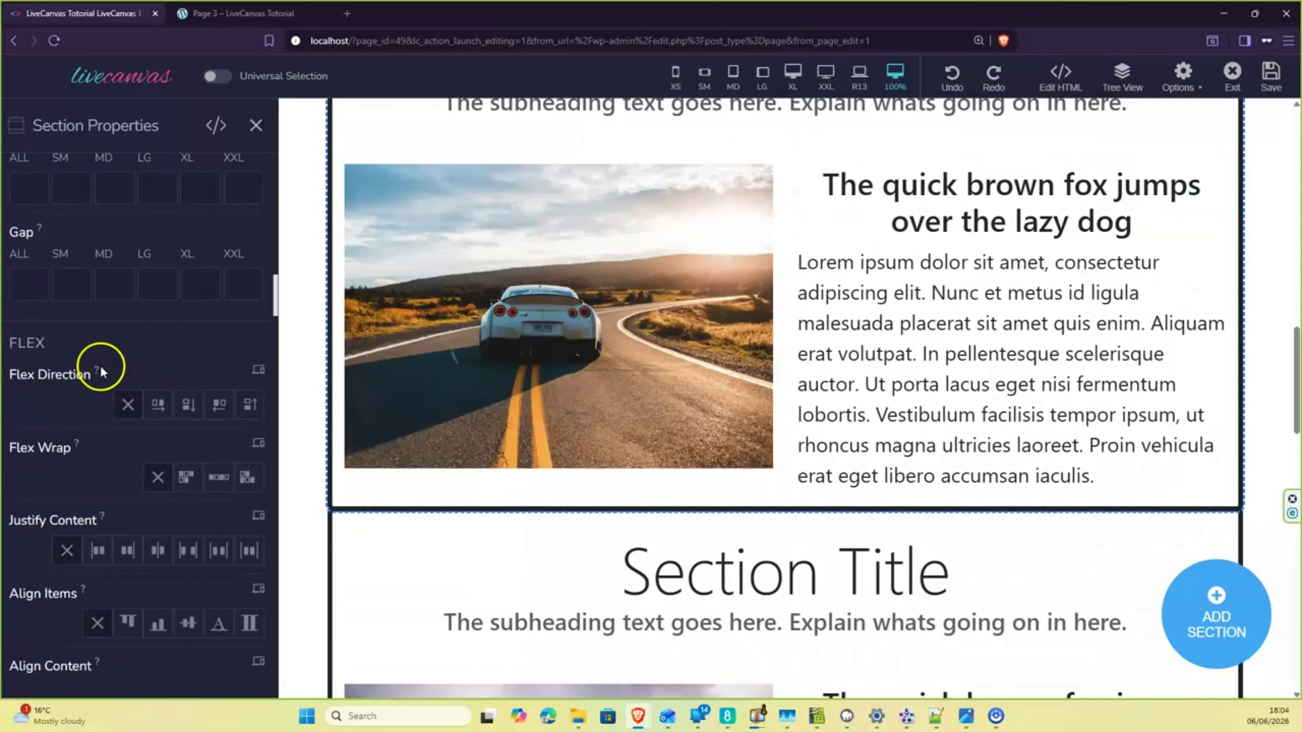
scroll(99, 365, down, 10)
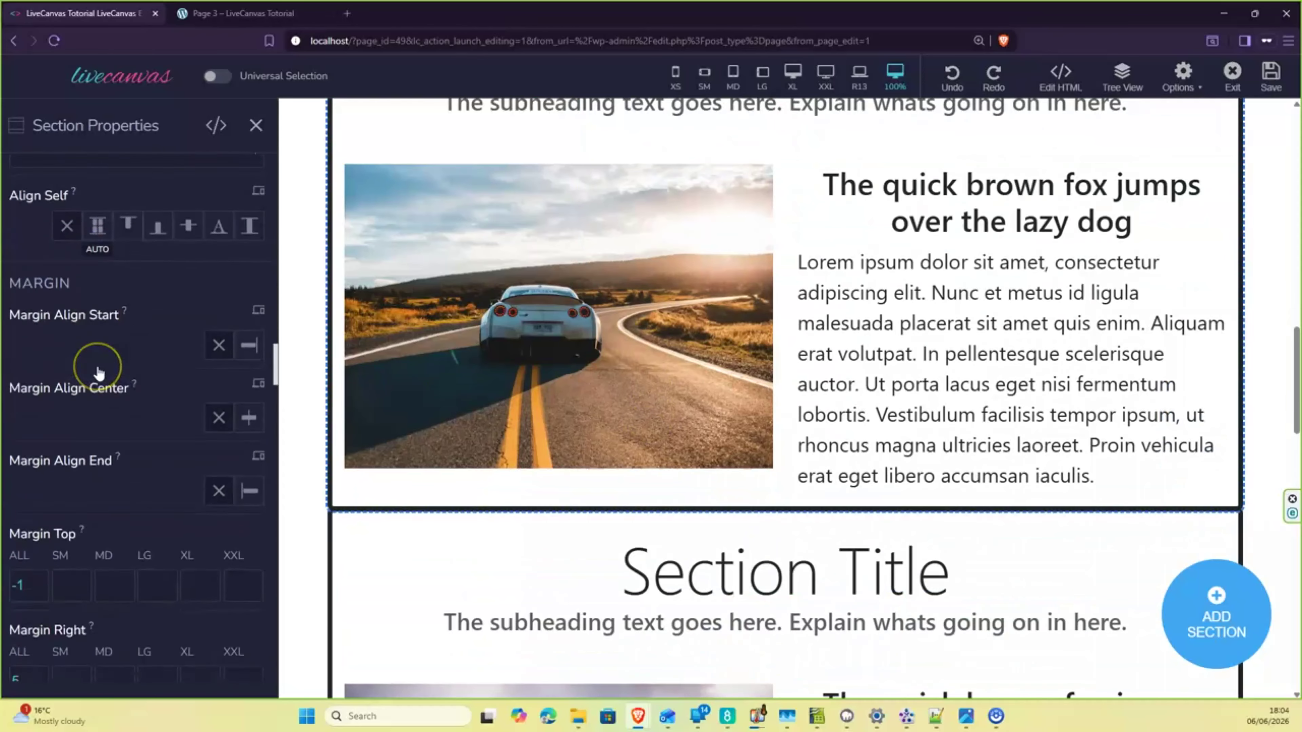
scroll(99, 374, down, 1)
click(40, 391)
click(41, 380)
scroll(18, 455, down, 2)
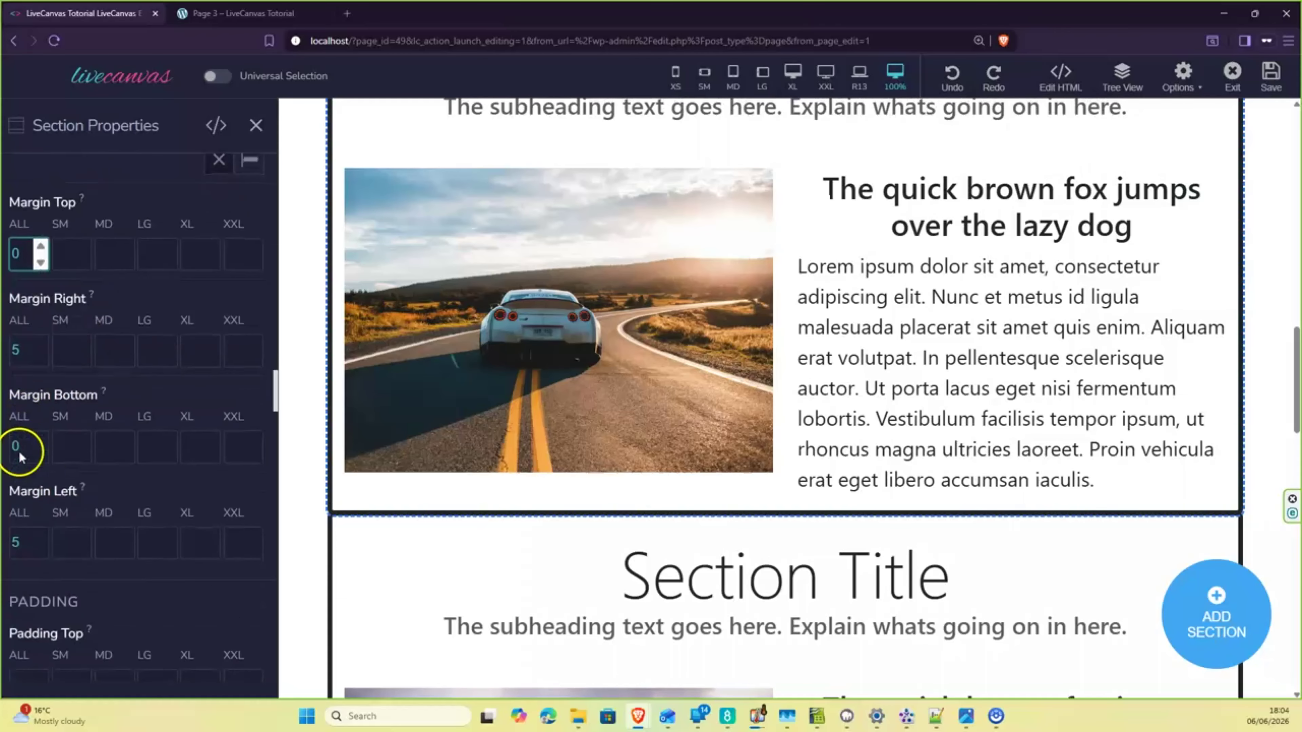
click(41, 439)
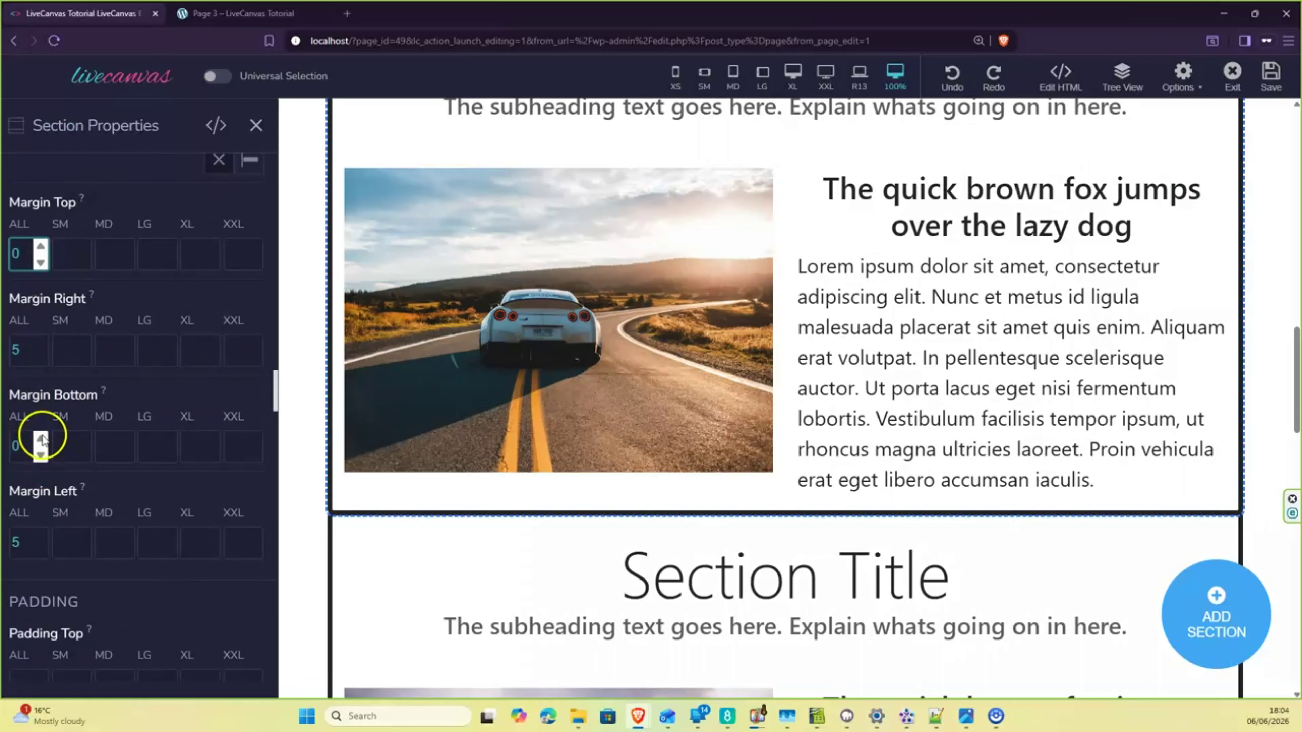
click(41, 439)
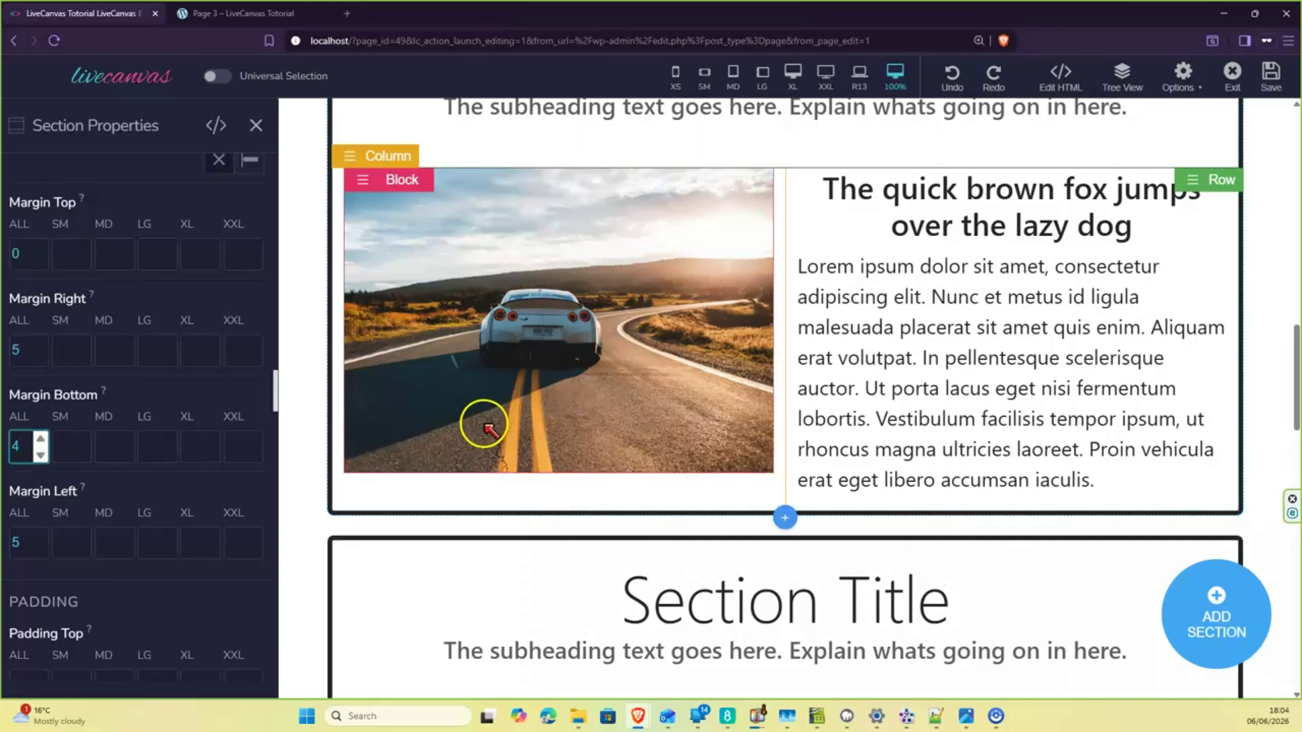
Set the bottom margin of the section with the front-facing black Mustang image to 4
scroll(480, 423, down, 5)
scroll(480, 424, down, 1)
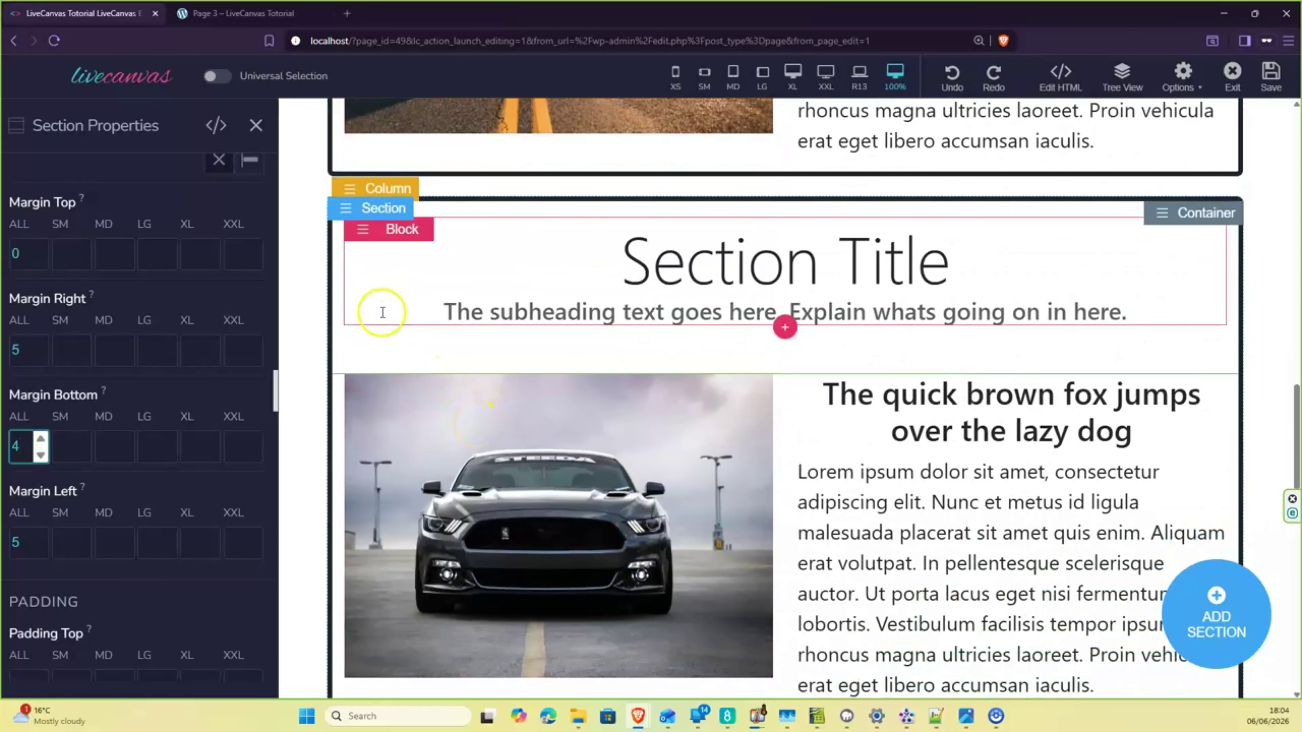
click(345, 211)
scroll(573, 420, down, 5)
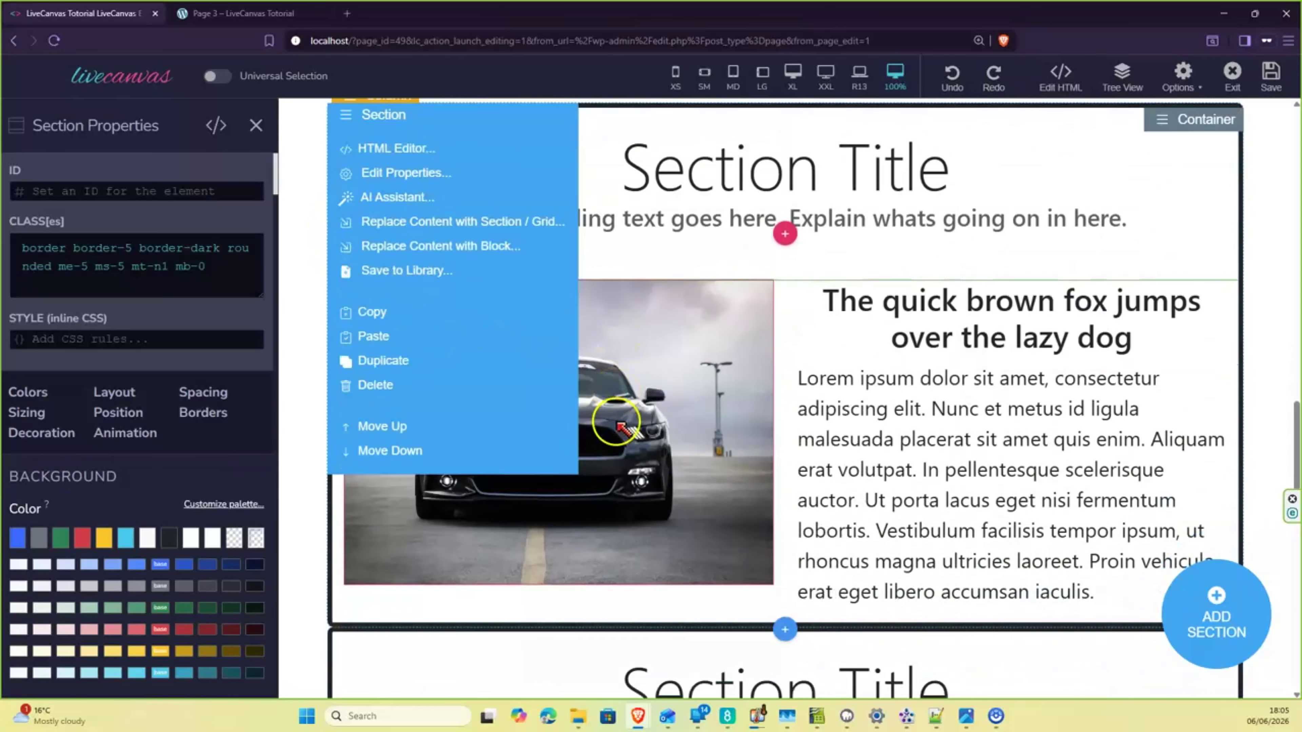
scroll(45, 358, down, 12)
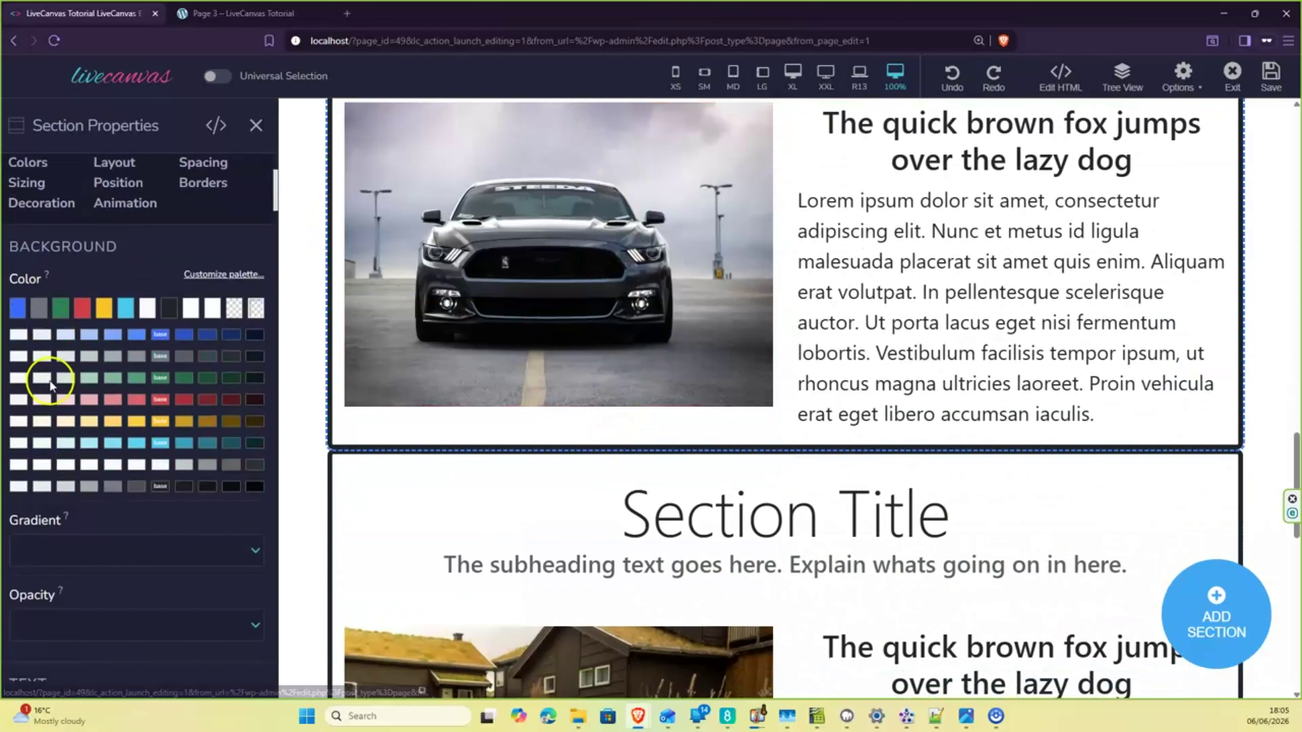
scroll(48, 360, down, 12)
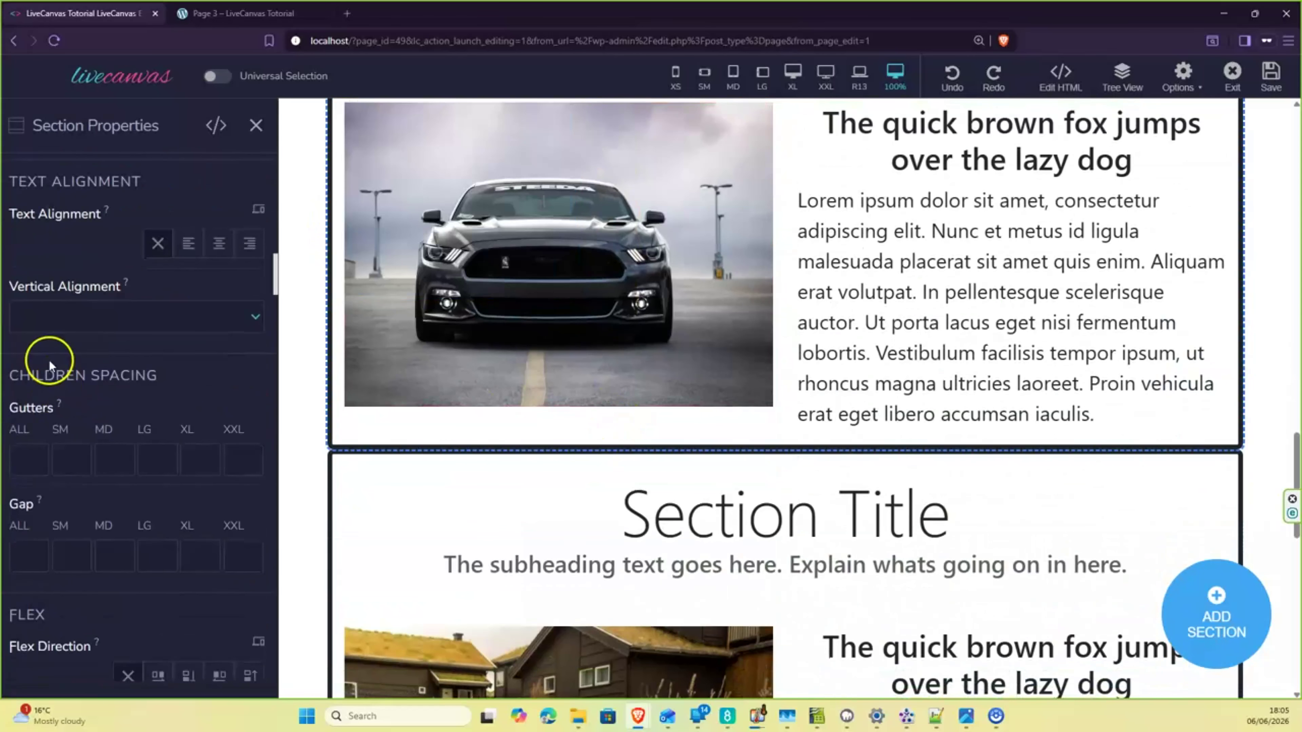
scroll(49, 359, down, 12)
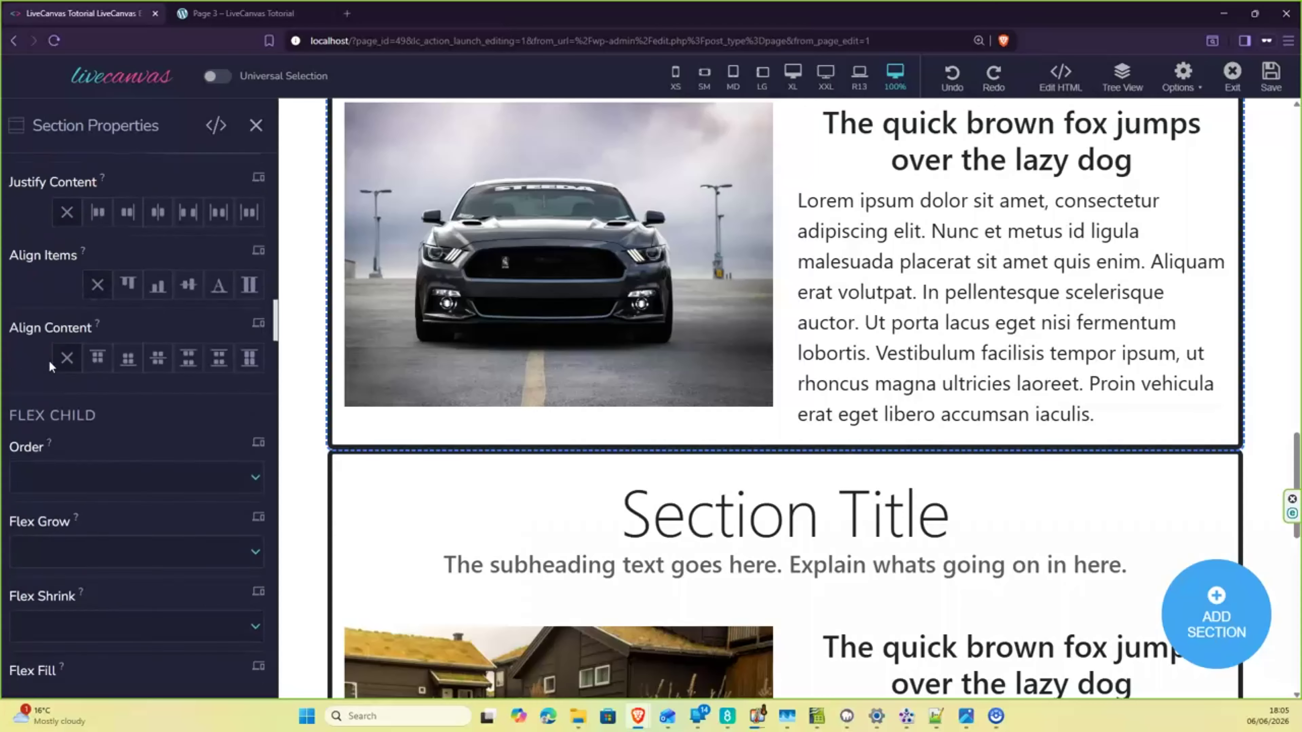
scroll(49, 359, down, 3)
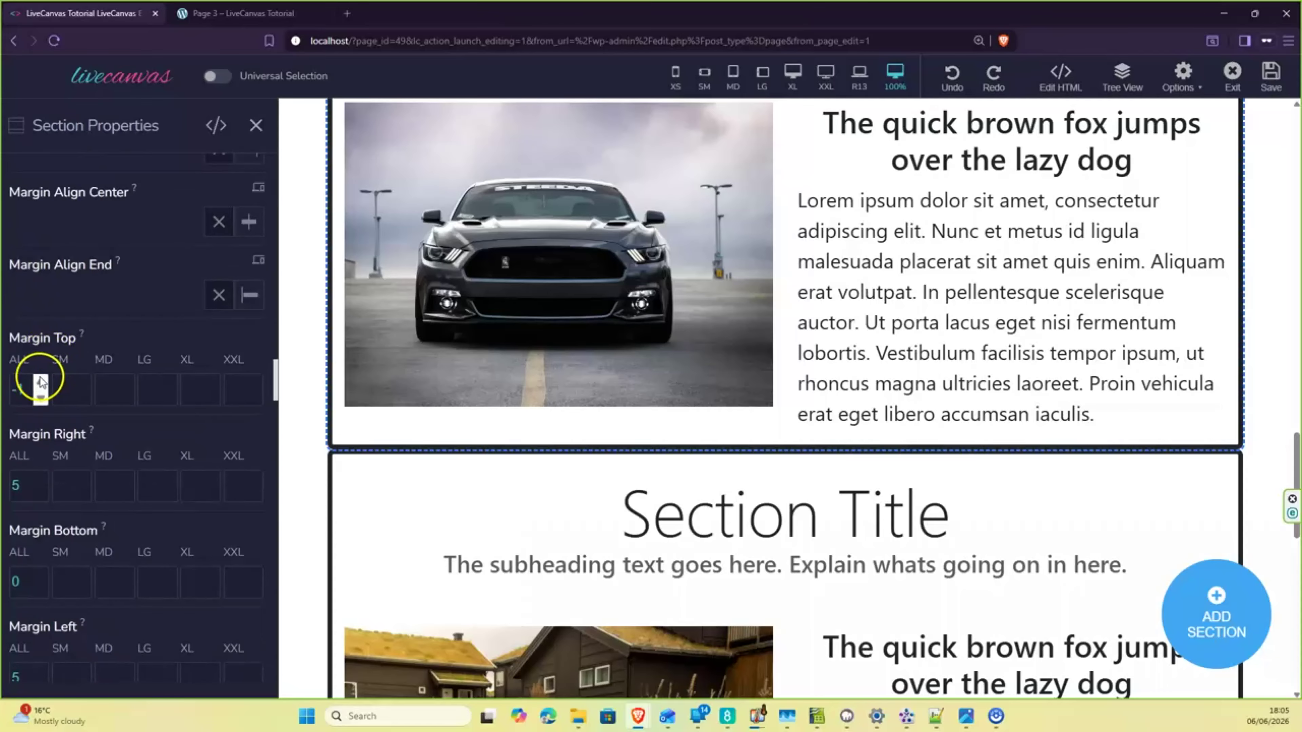
scroll(40, 381, down, 4)
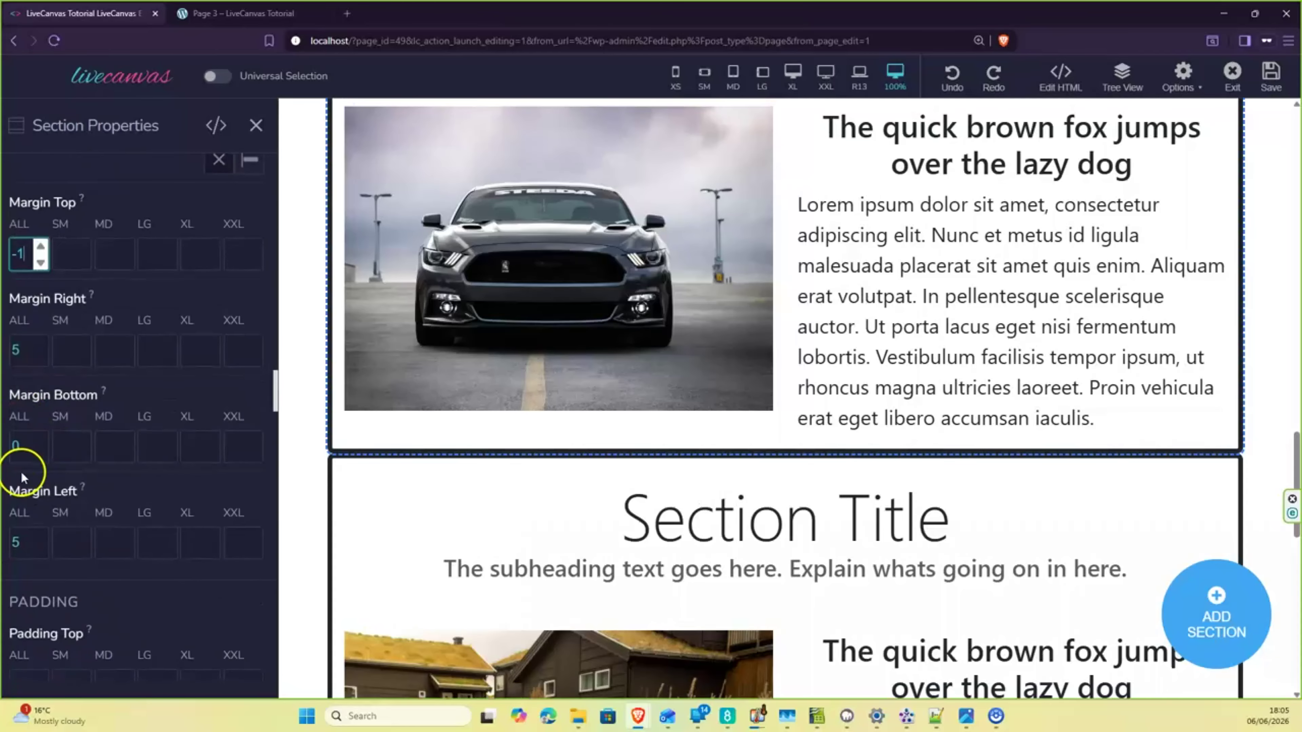
click(41, 437)
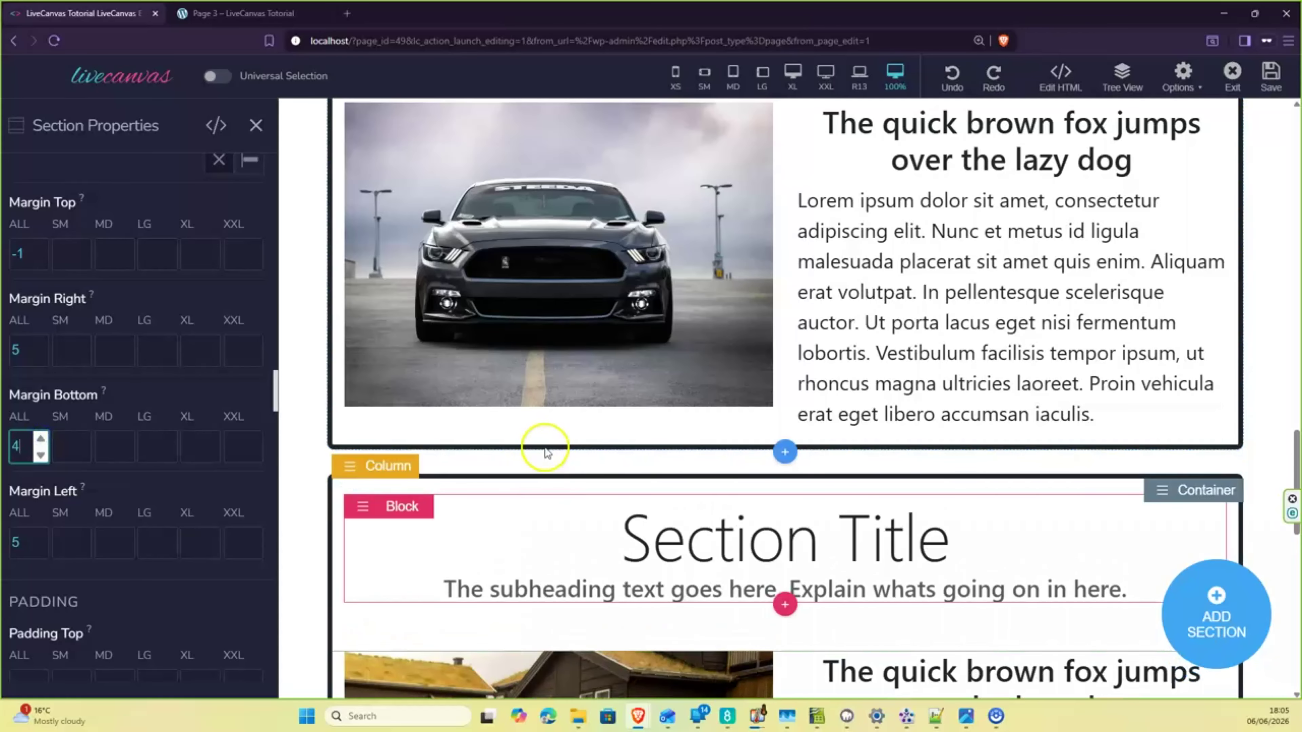
Set the bottom margin of the section with the silver sports car beside the wooden houses to 4
scroll(532, 443, down, 7)
scroll(520, 433, up, 2)
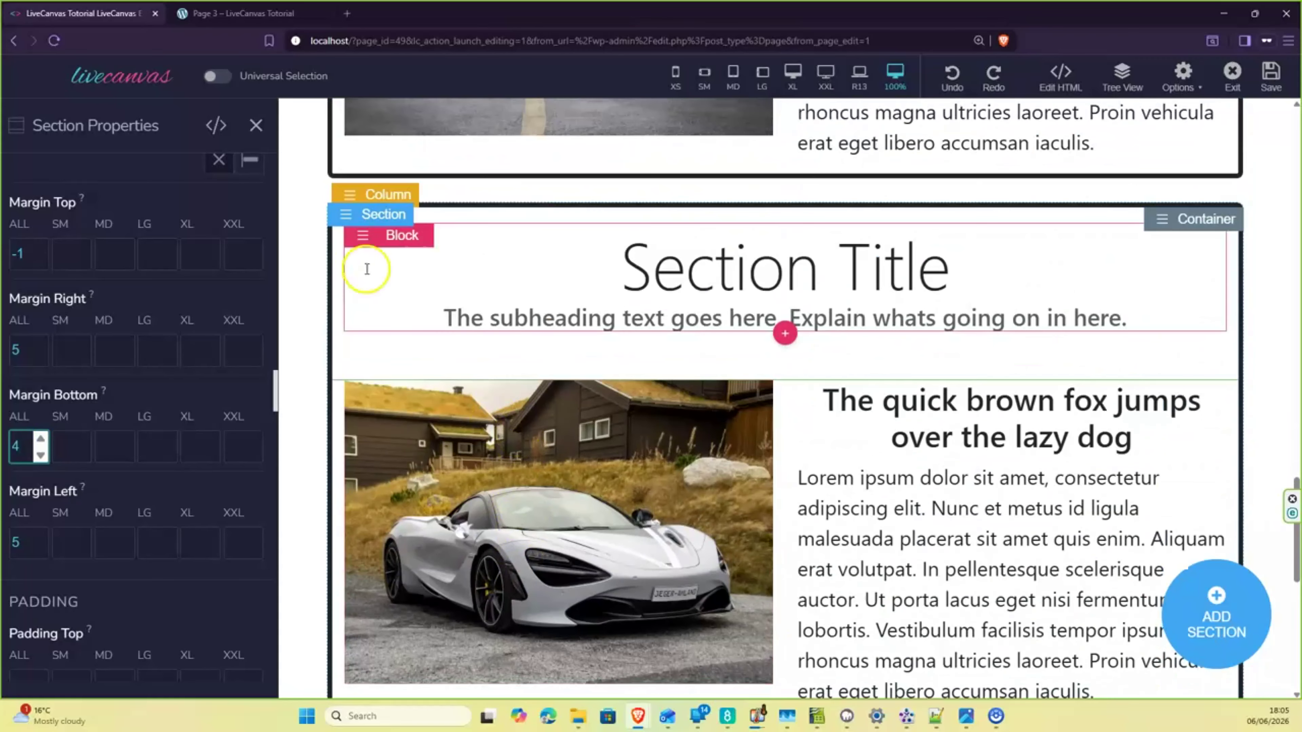
click(345, 216)
scroll(154, 328, down, 4)
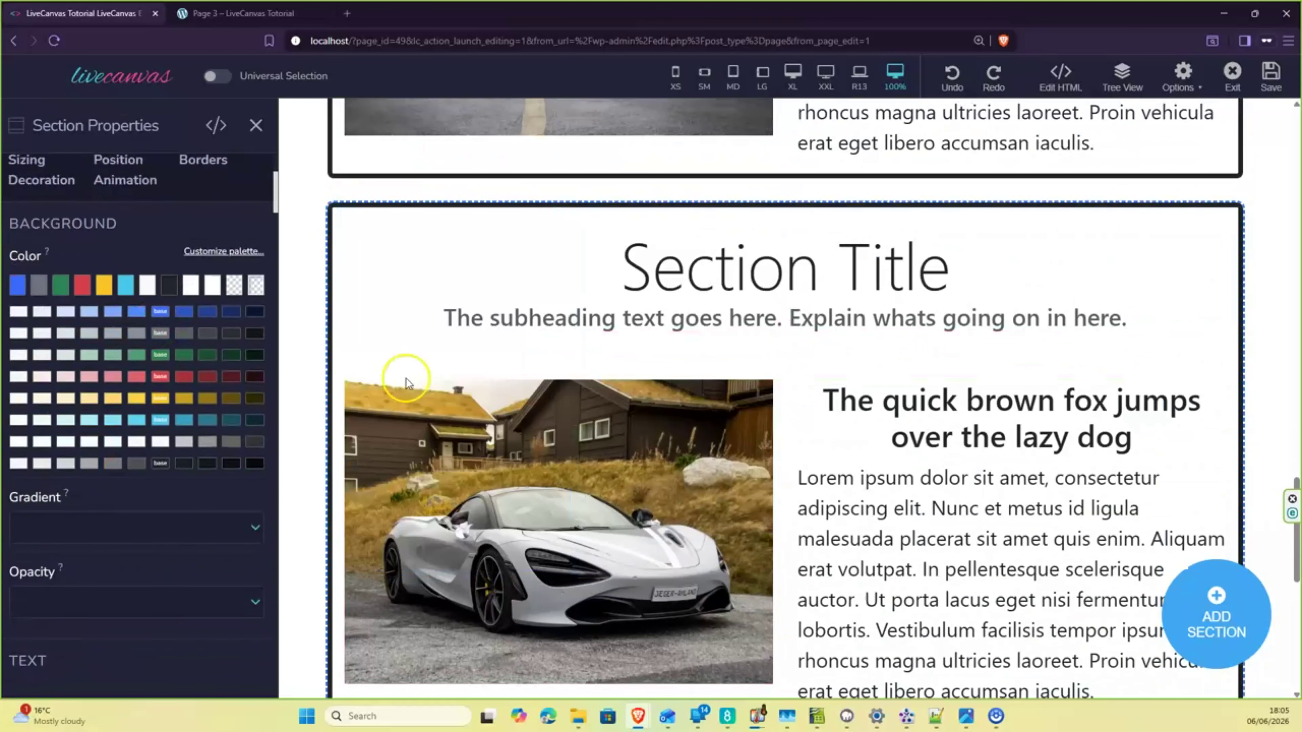
scroll(595, 382, down, 2)
scroll(134, 245, down, 20)
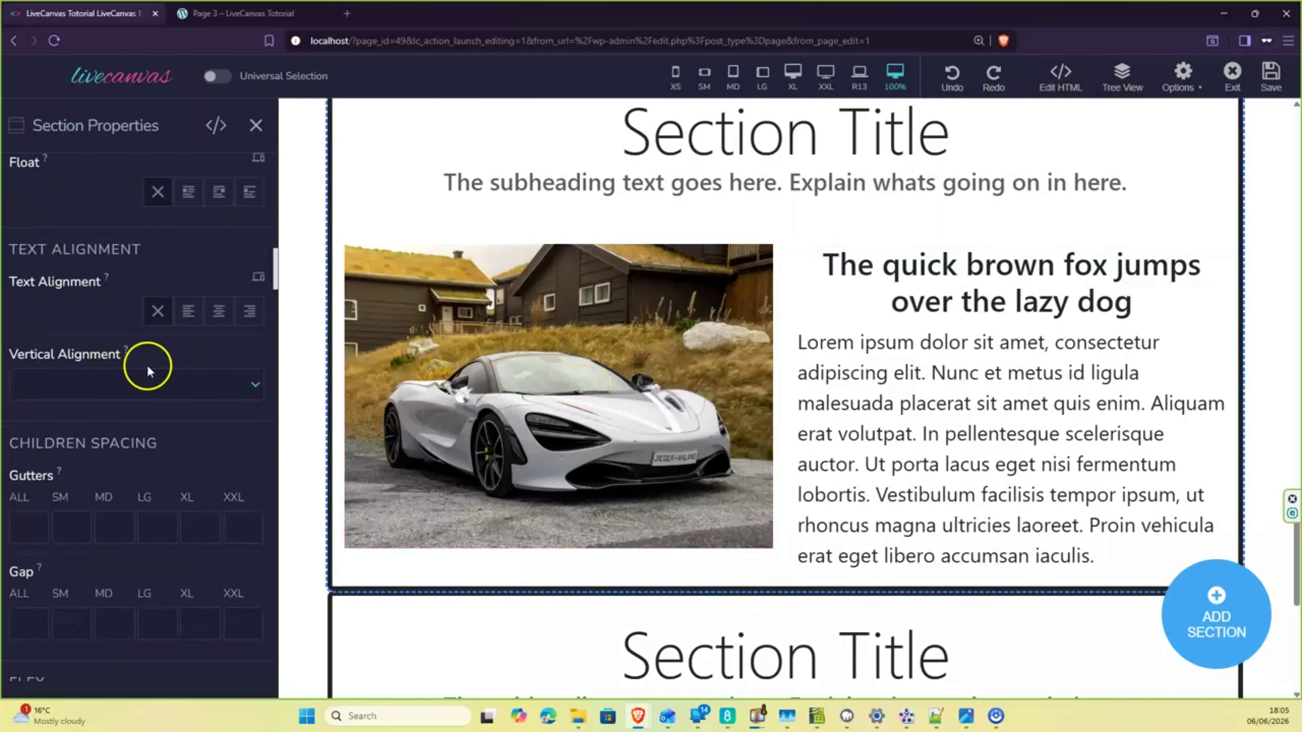
scroll(128, 312, down, 15)
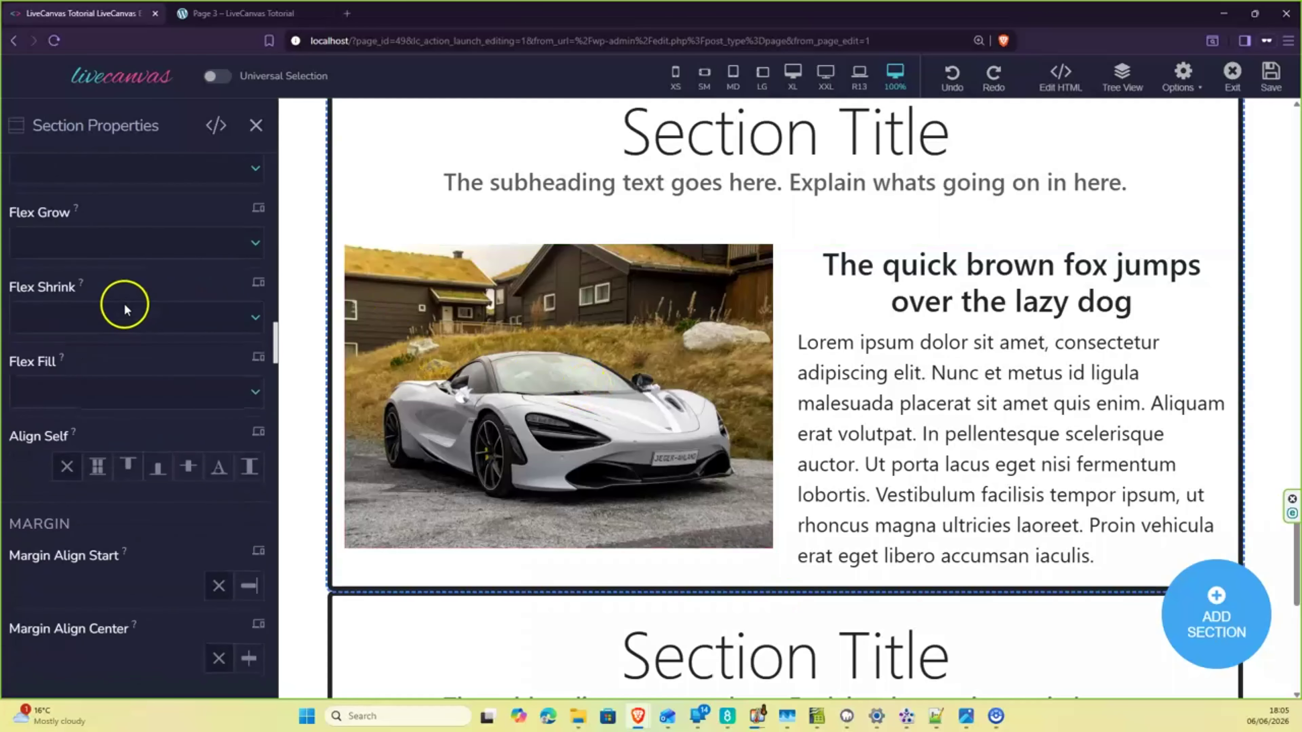
scroll(106, 291, down, 3)
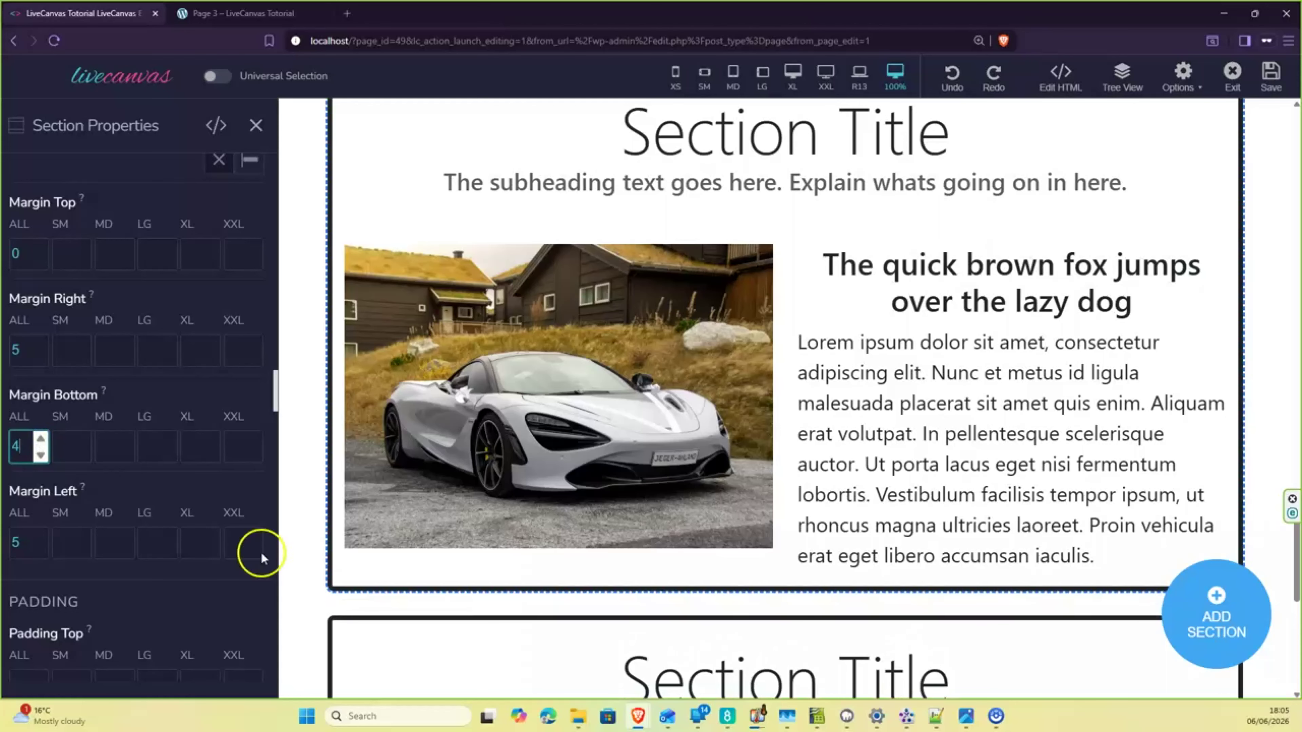
Examine the spacing between all the bordered car sections along the page, ending back at the Porsche section
scroll(680, 444, down, 10)
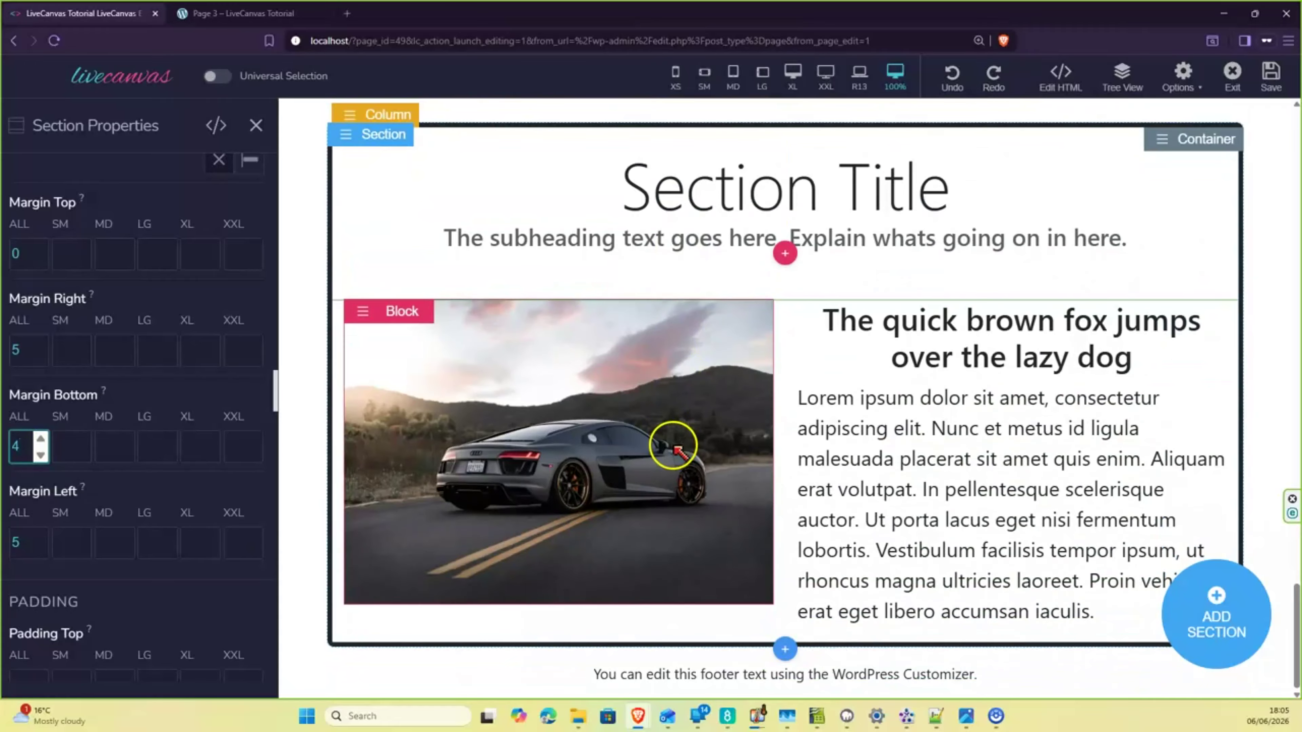
scroll(609, 465, up, 4)
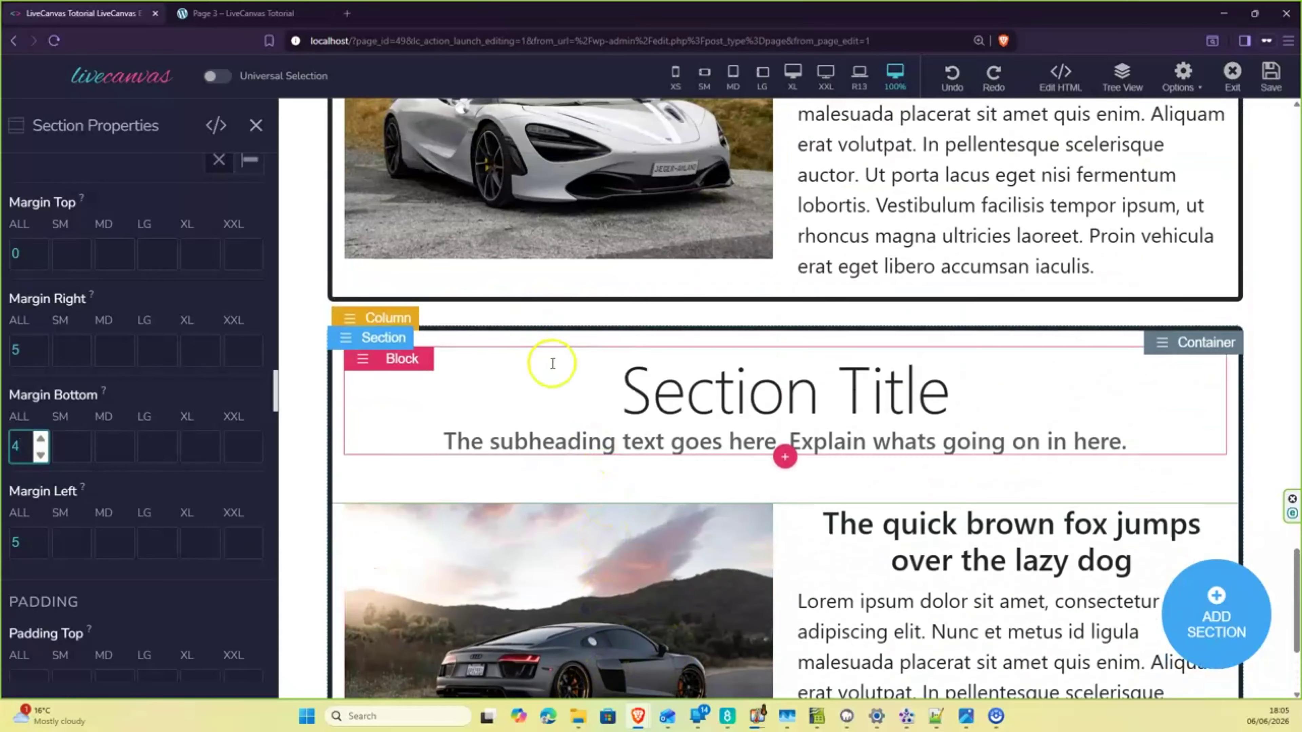
scroll(549, 350, up, 15)
scroll(553, 399, up, 18)
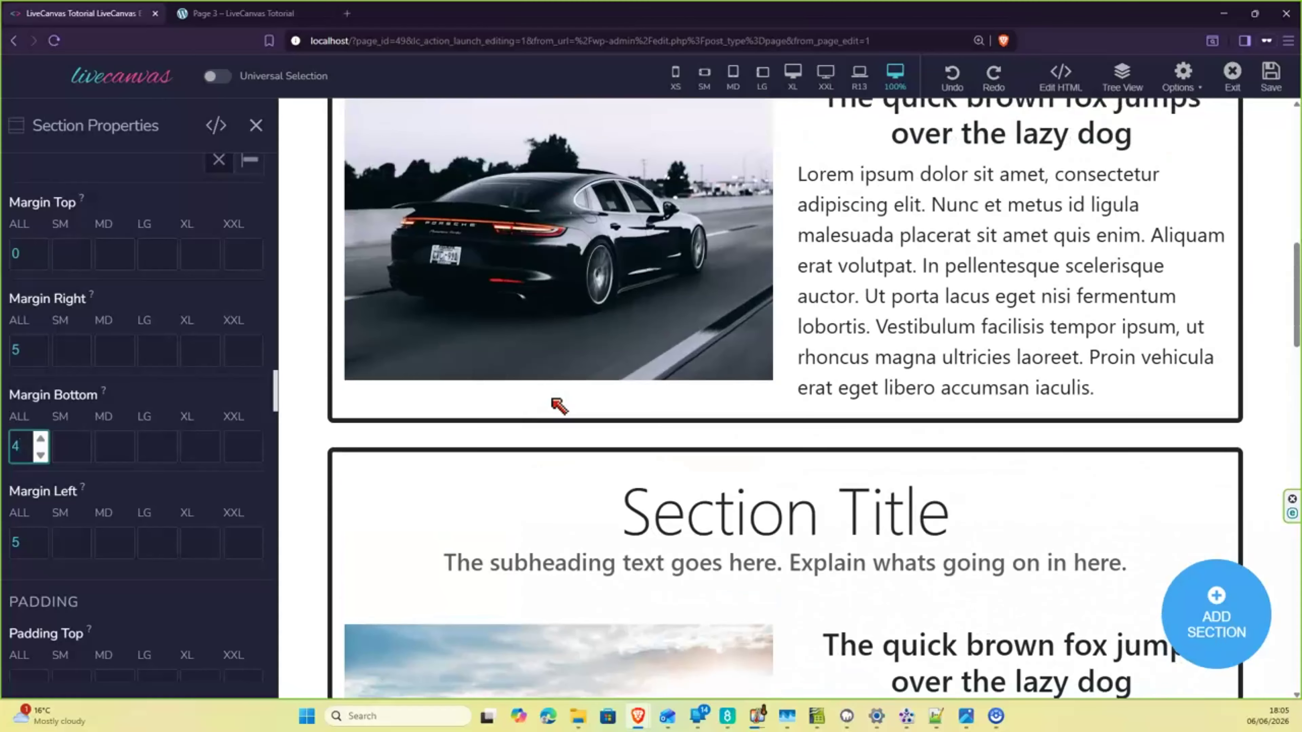
scroll(558, 405, up, 20)
scroll(558, 405, down, 5)
scroll(560, 390, down, 2)
key(ctrl+minus)
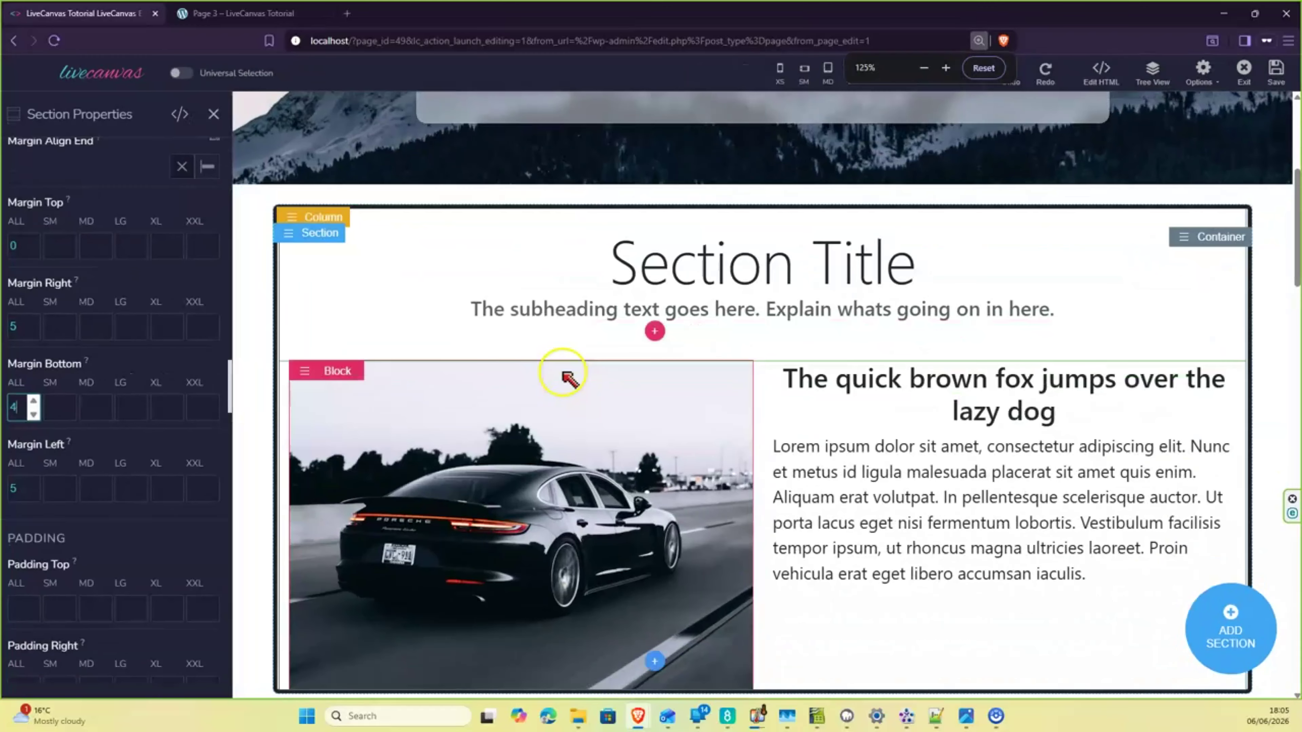
key(ctrl+minus)
key(ctrl+minus)
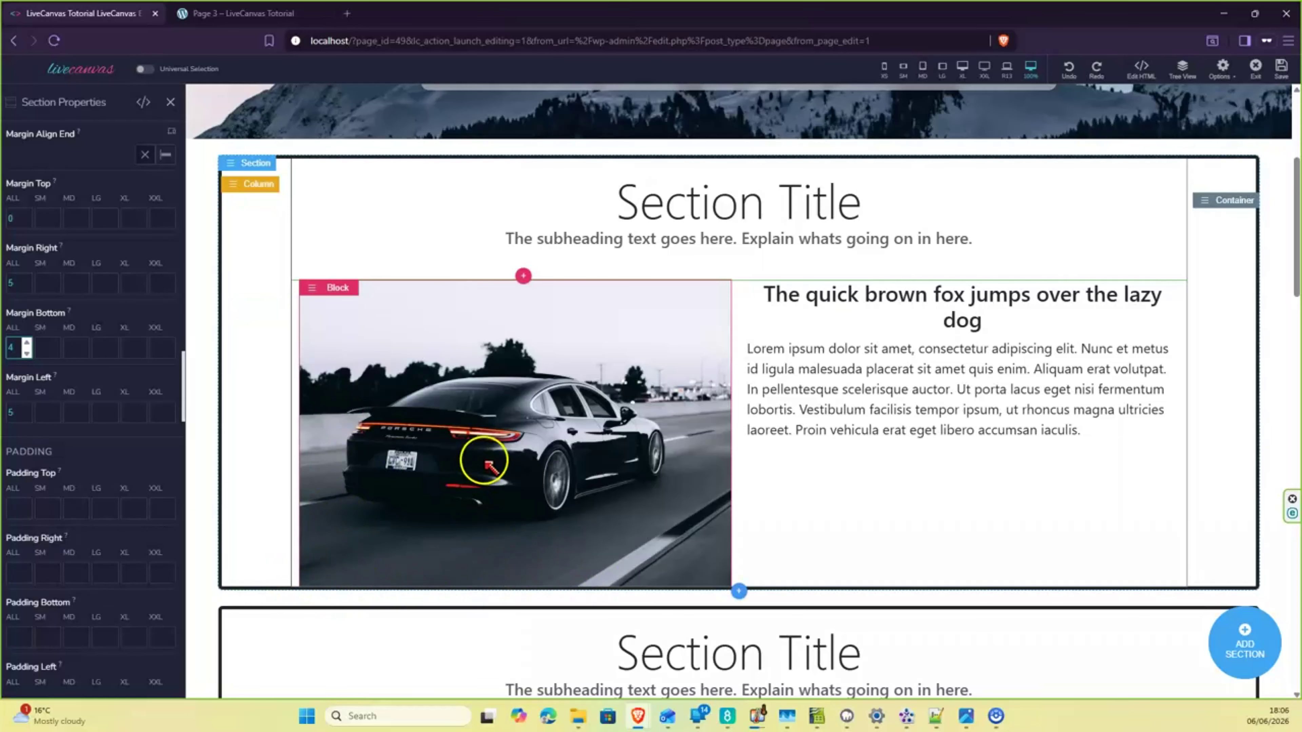
Set the bottom padding of the section with the black Porsche image to 4 for all breakpoints
scroll(507, 416, up, 3)
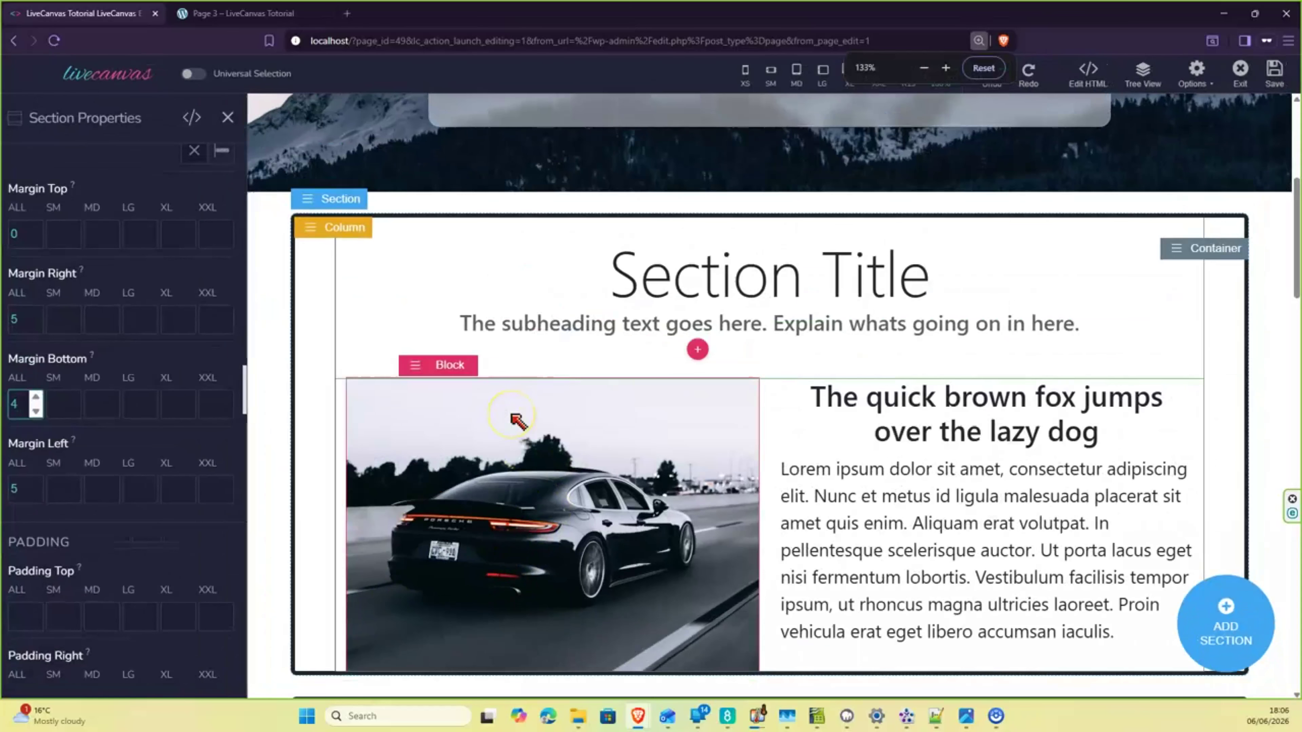
scroll(515, 418, up, 1)
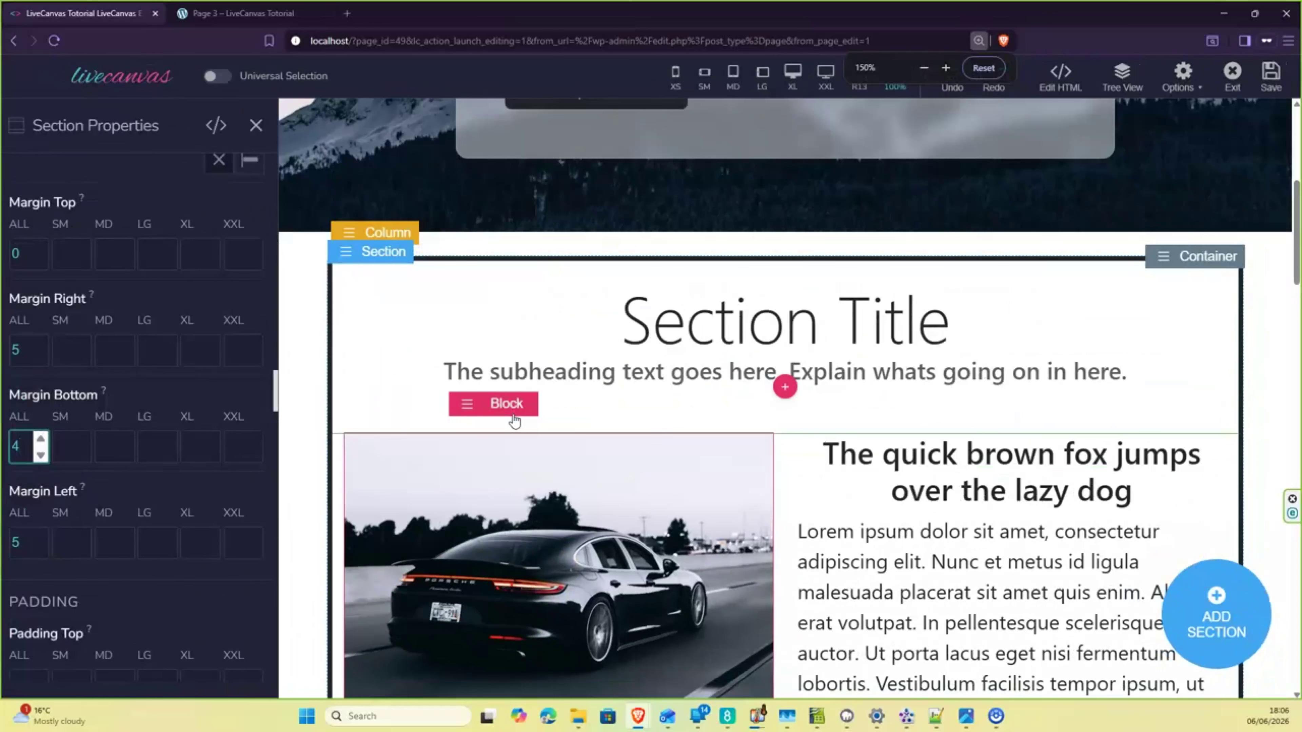
click(344, 268)
scroll(129, 340, down, 2)
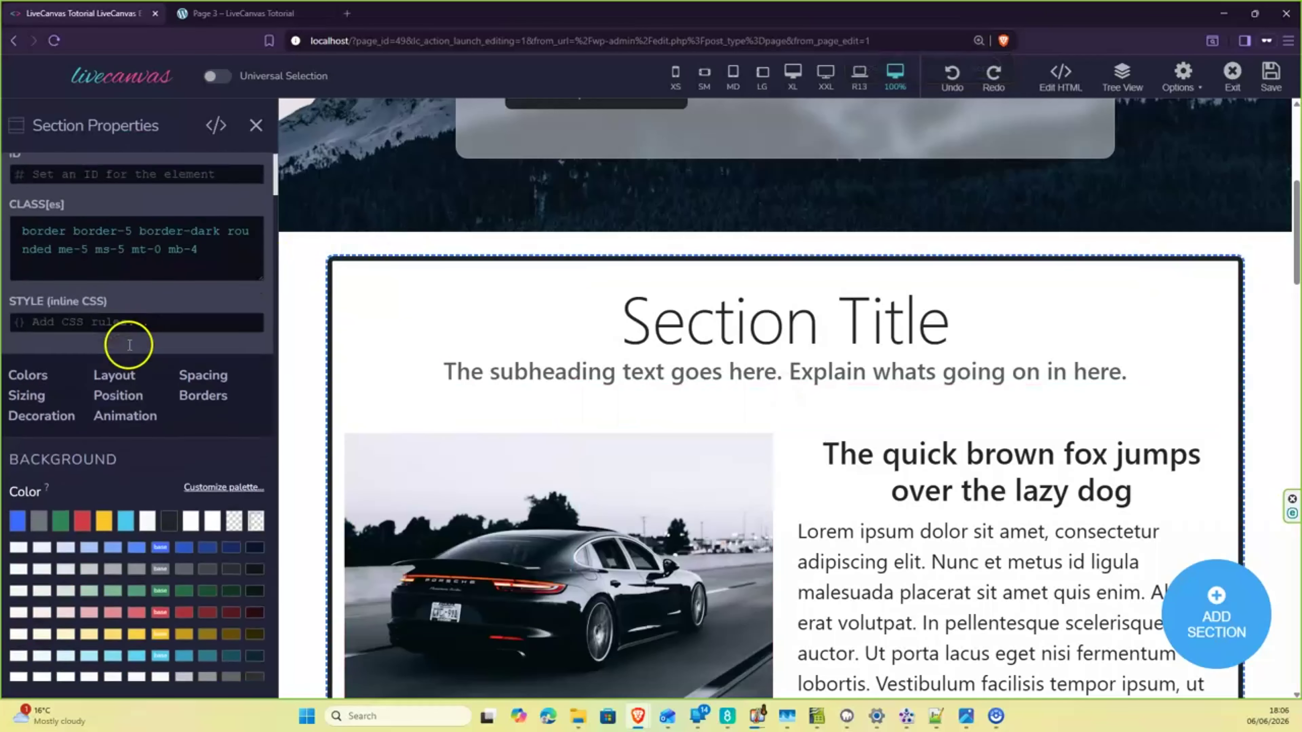
scroll(301, 358, down, 2)
scroll(136, 351, down, 8)
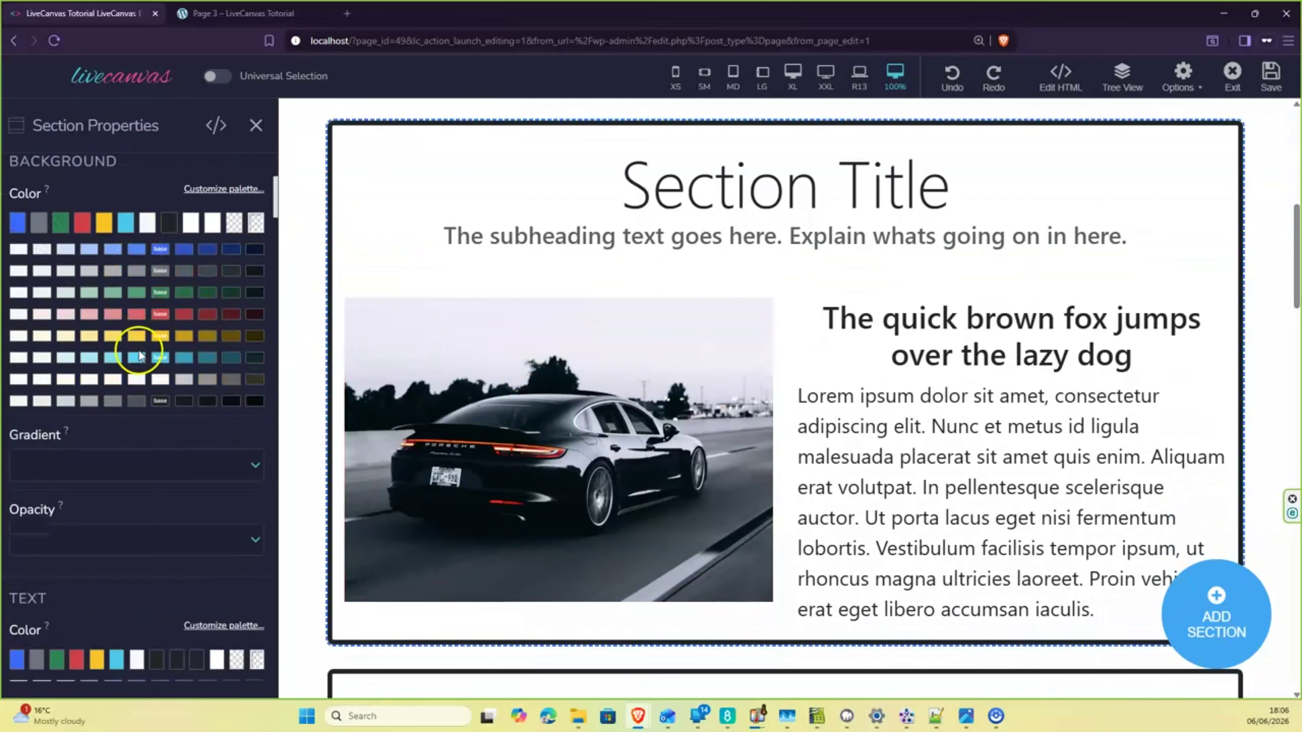
scroll(128, 366, down, 15)
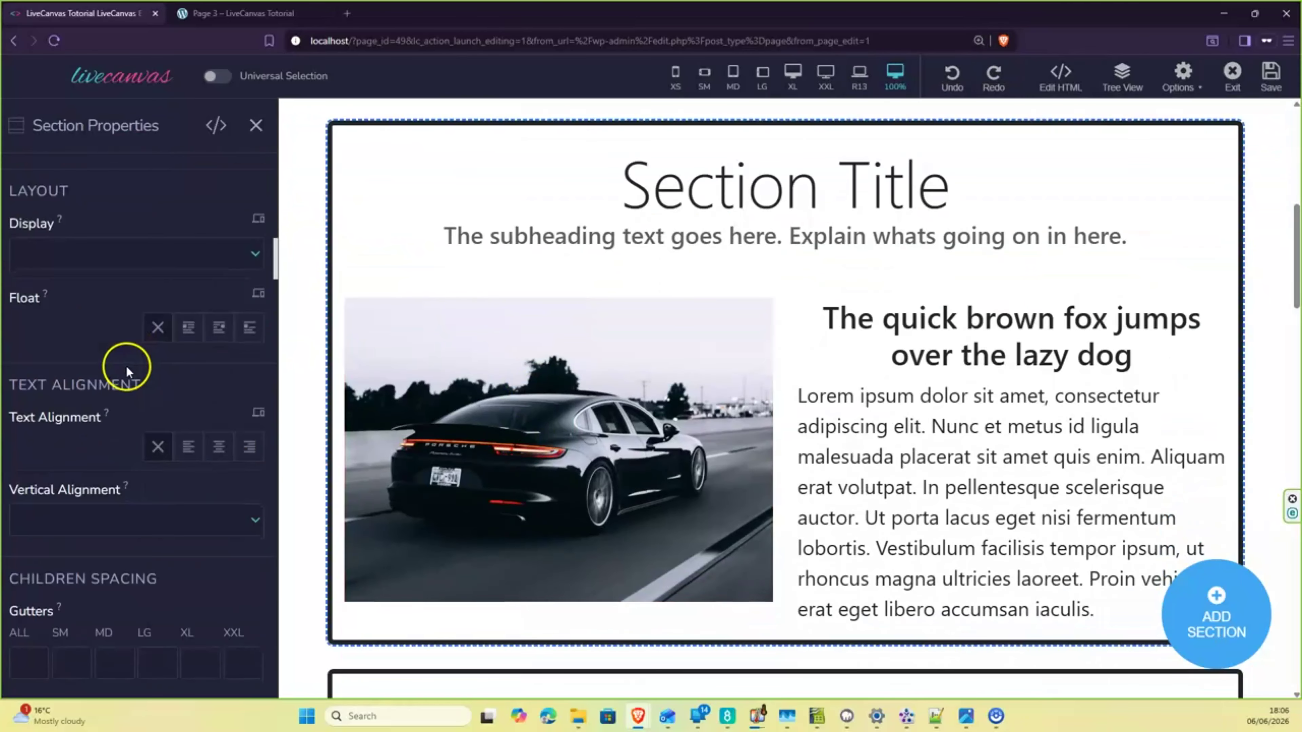
scroll(126, 362, down, 10)
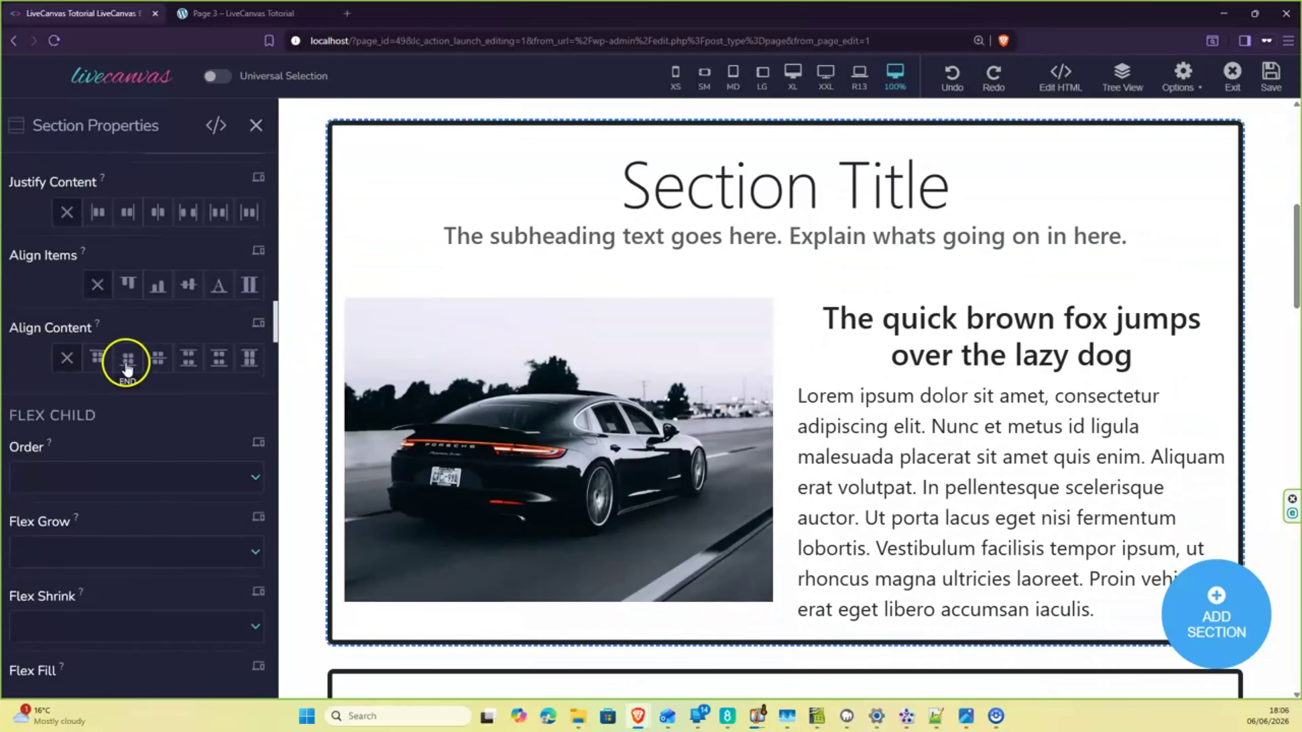
scroll(140, 368, down, 10)
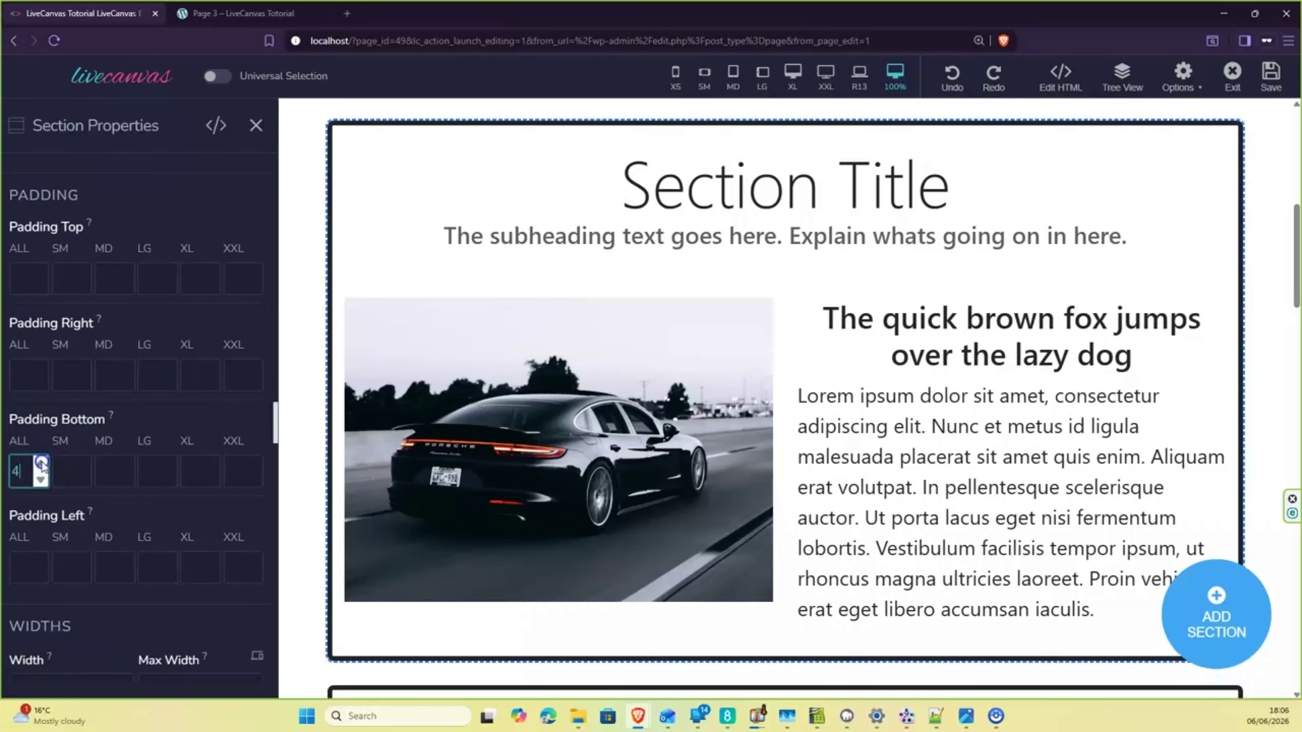
Set the bottom padding of the section with the white car on the open road to 4 for all breakpoints
scroll(402, 443, down, 5)
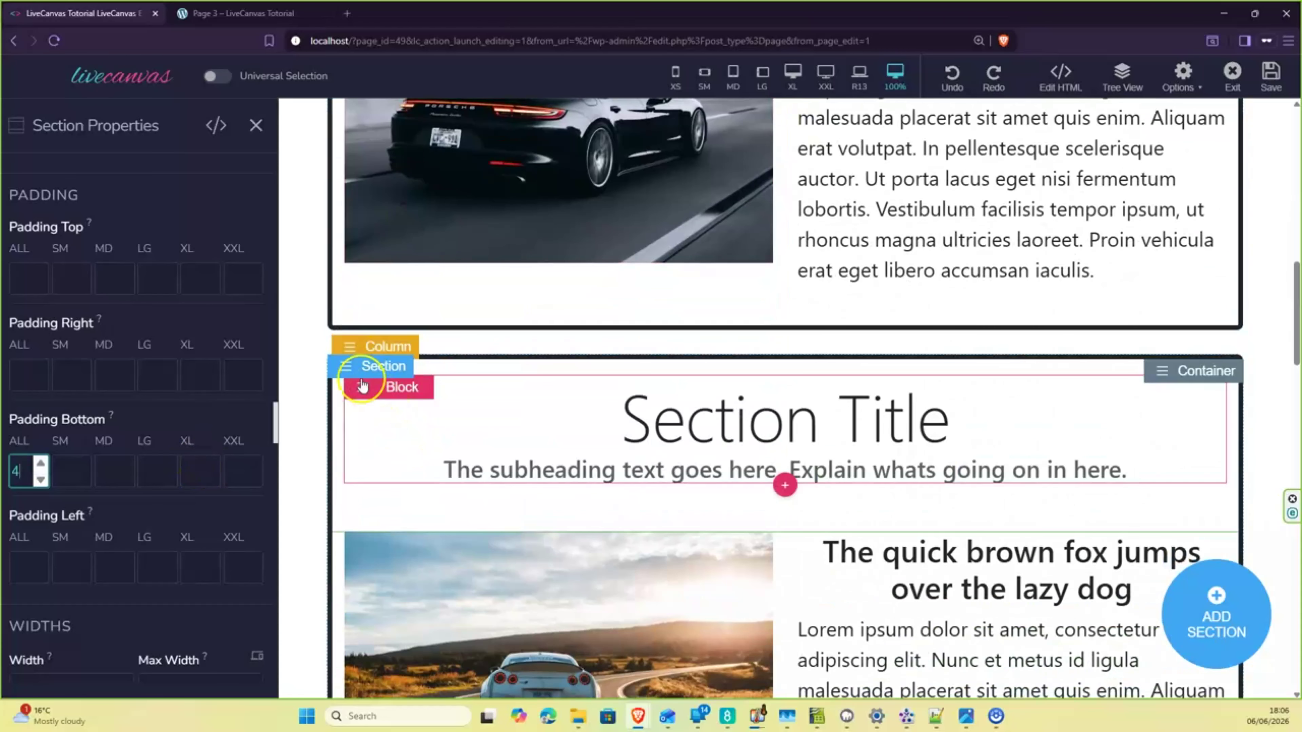
click(344, 366)
scroll(74, 357, down, 8)
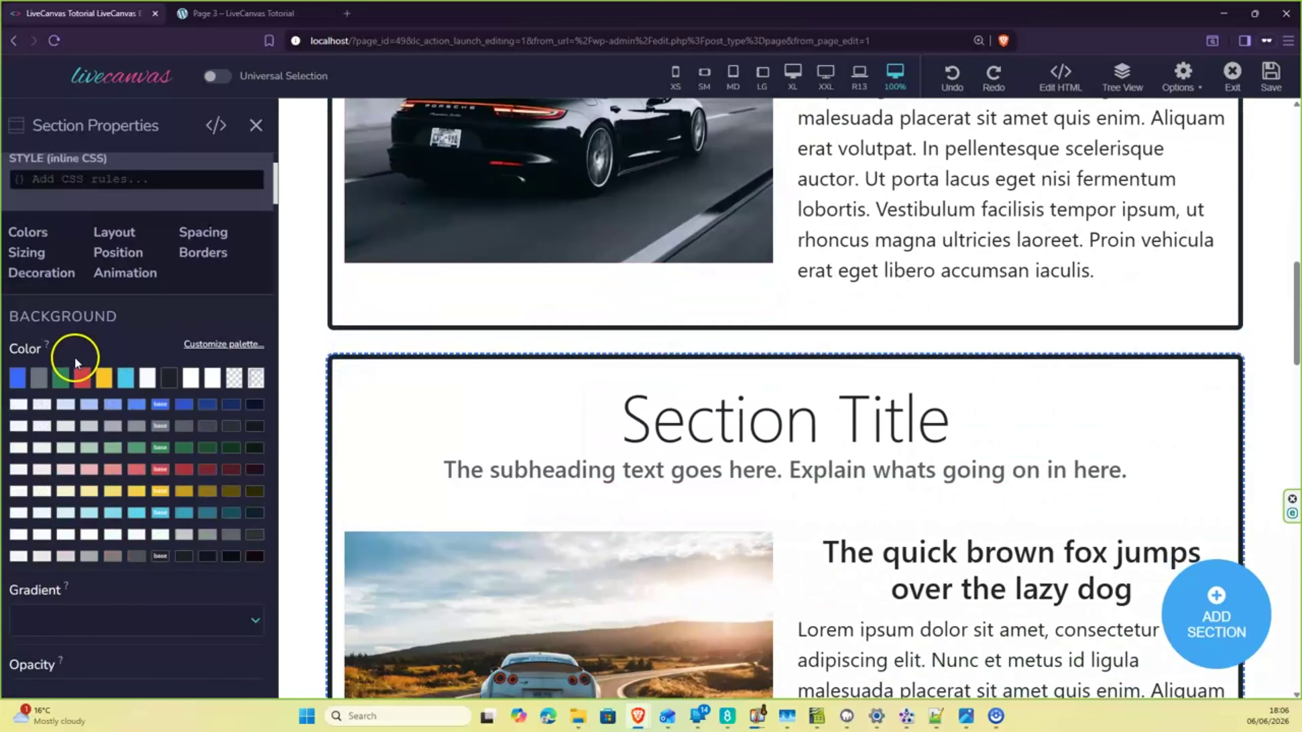
scroll(116, 412, down, 15)
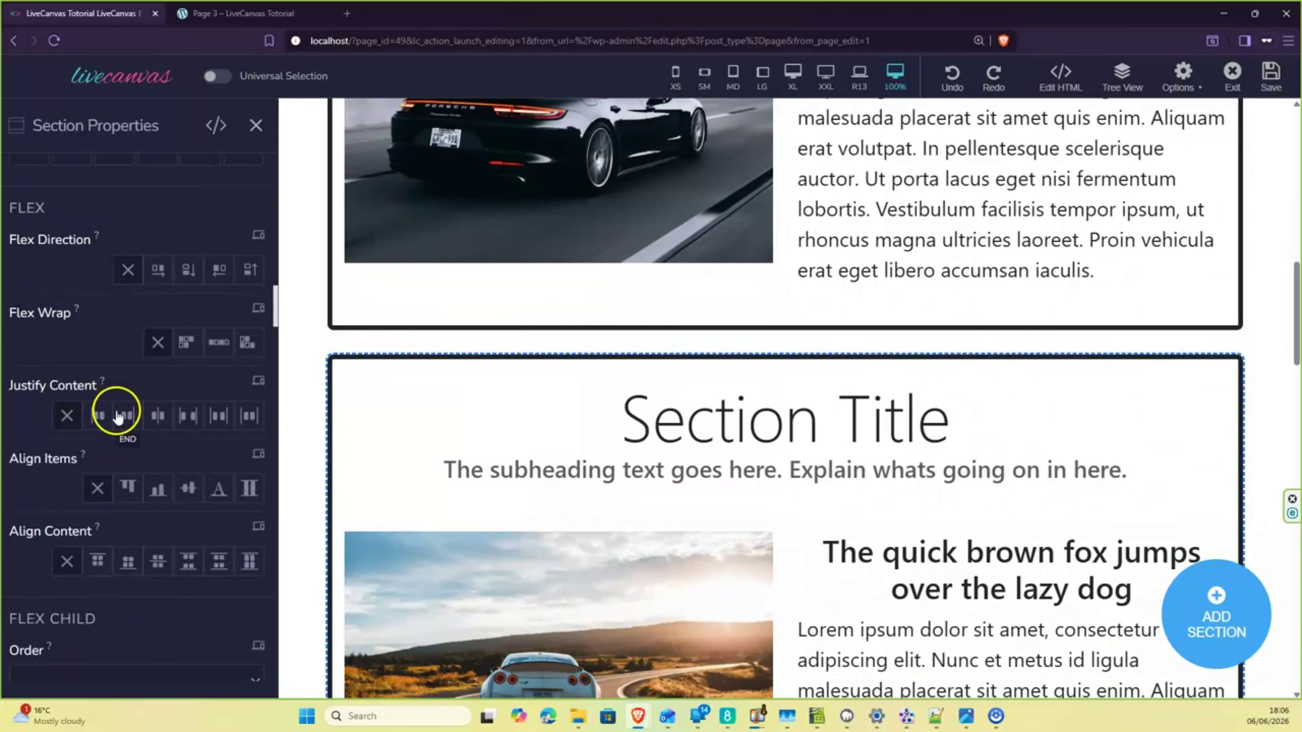
scroll(110, 396, down, 12)
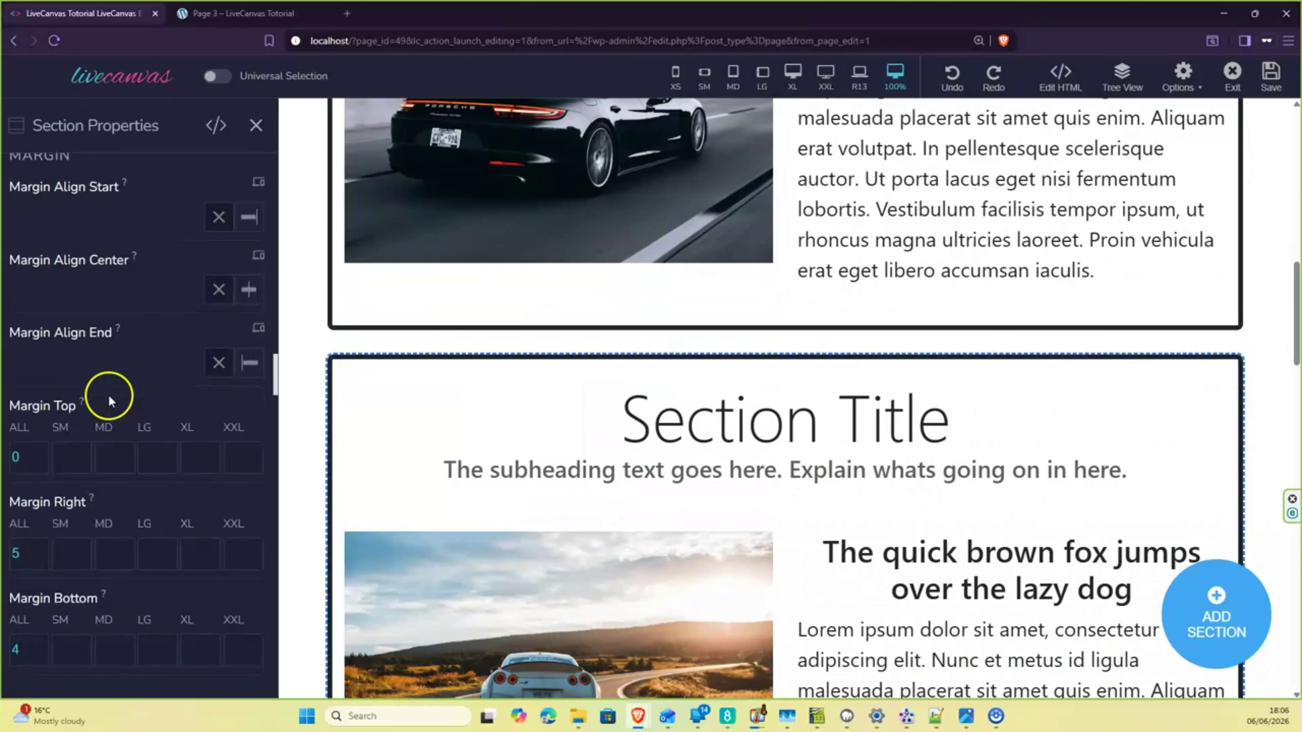
scroll(108, 397, down, 5)
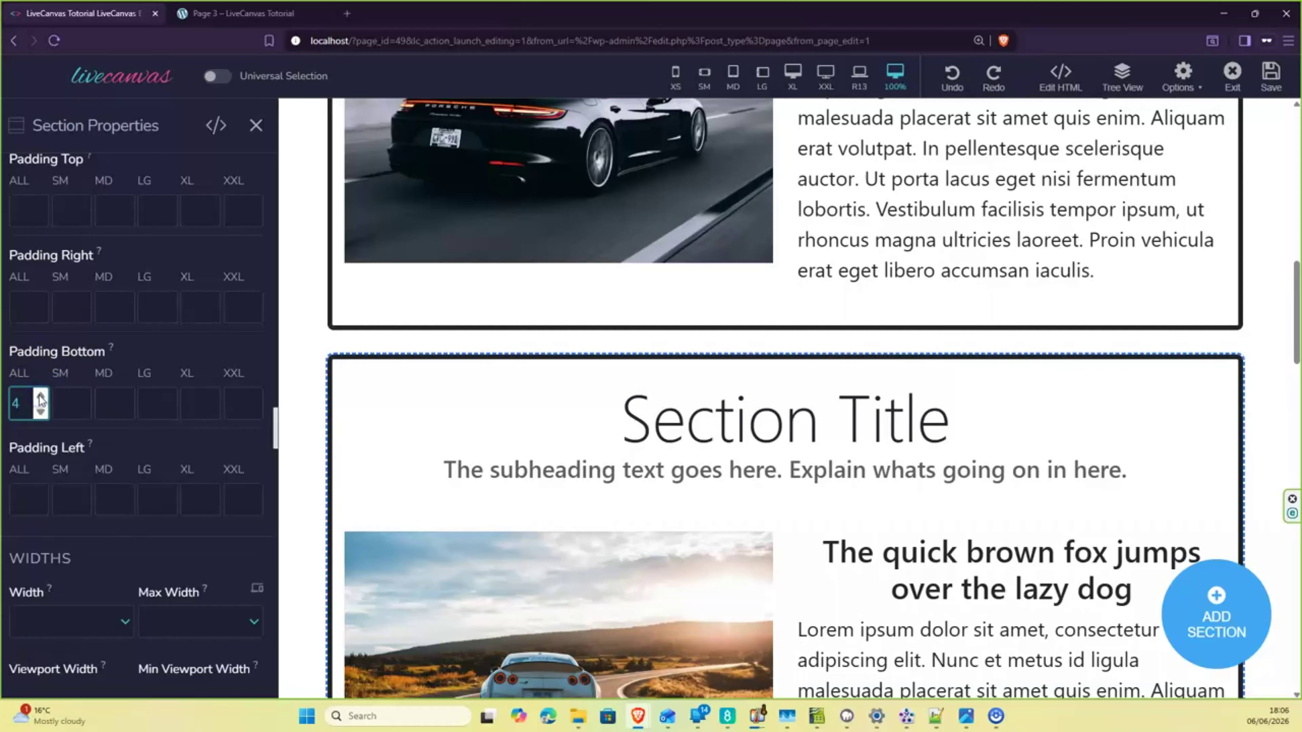
Set the bottom padding of the section with the front-facing black Mustang image to 4 for all breakpoints
scroll(564, 384, down, 10)
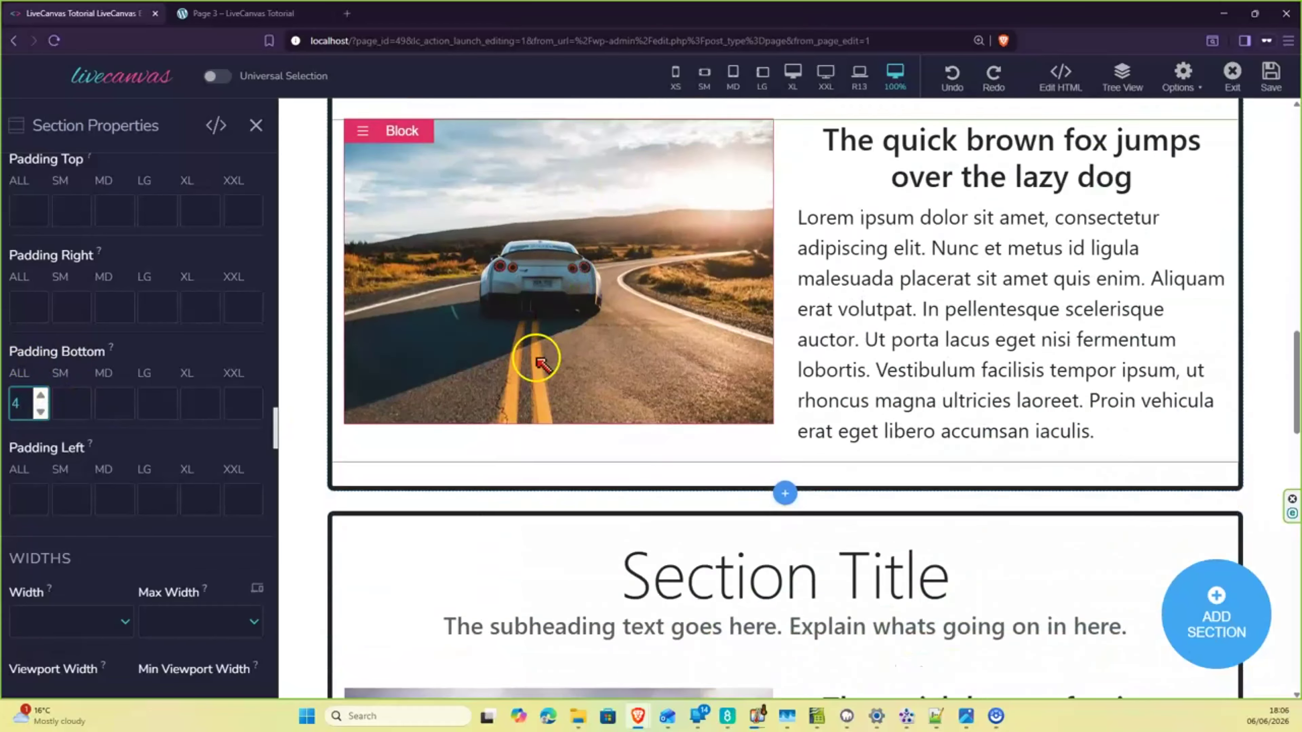
scroll(536, 348, down, 2)
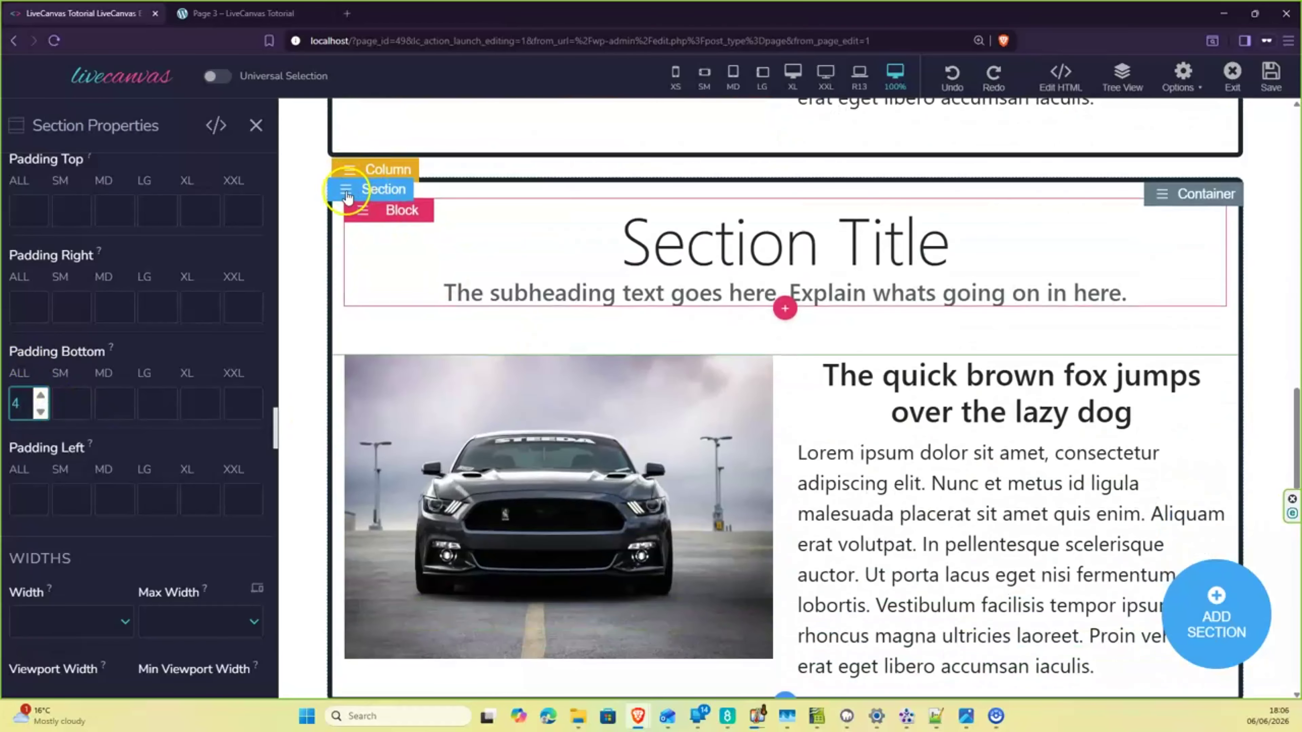
click(346, 196)
scroll(162, 343, down, 10)
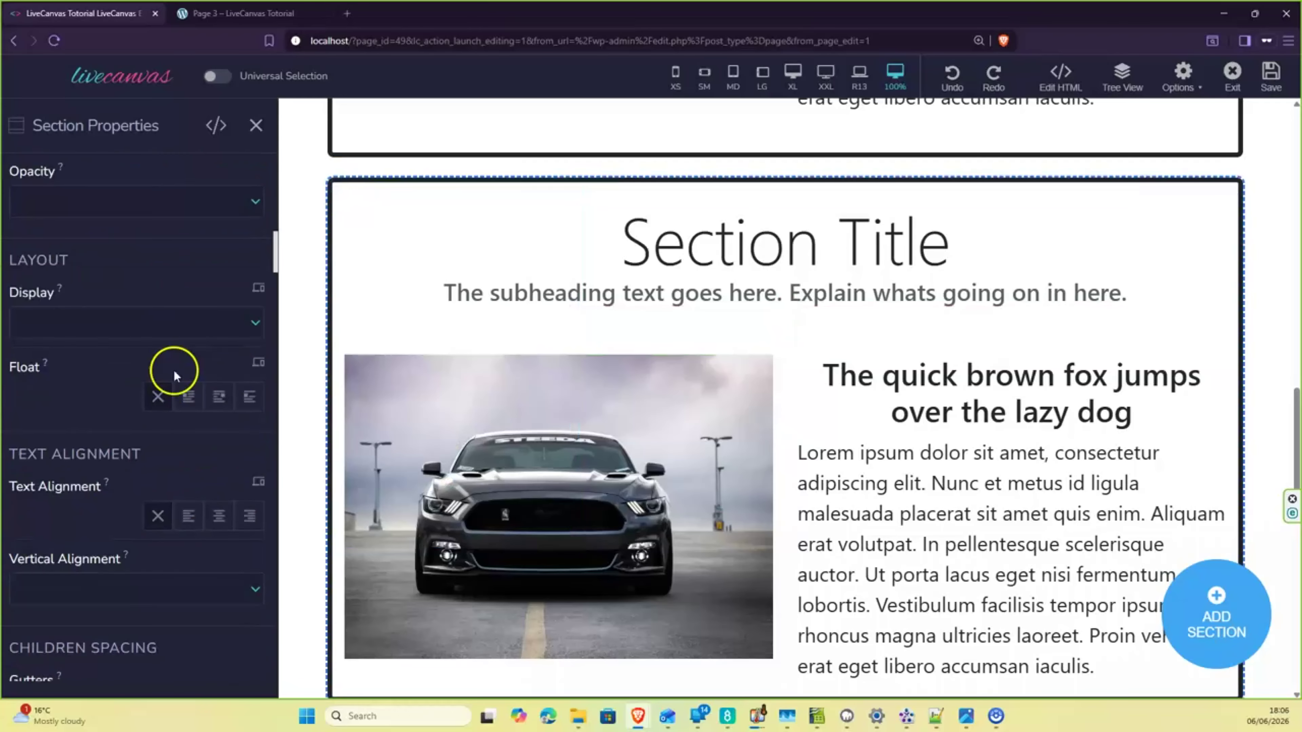
scroll(353, 339, down, 8)
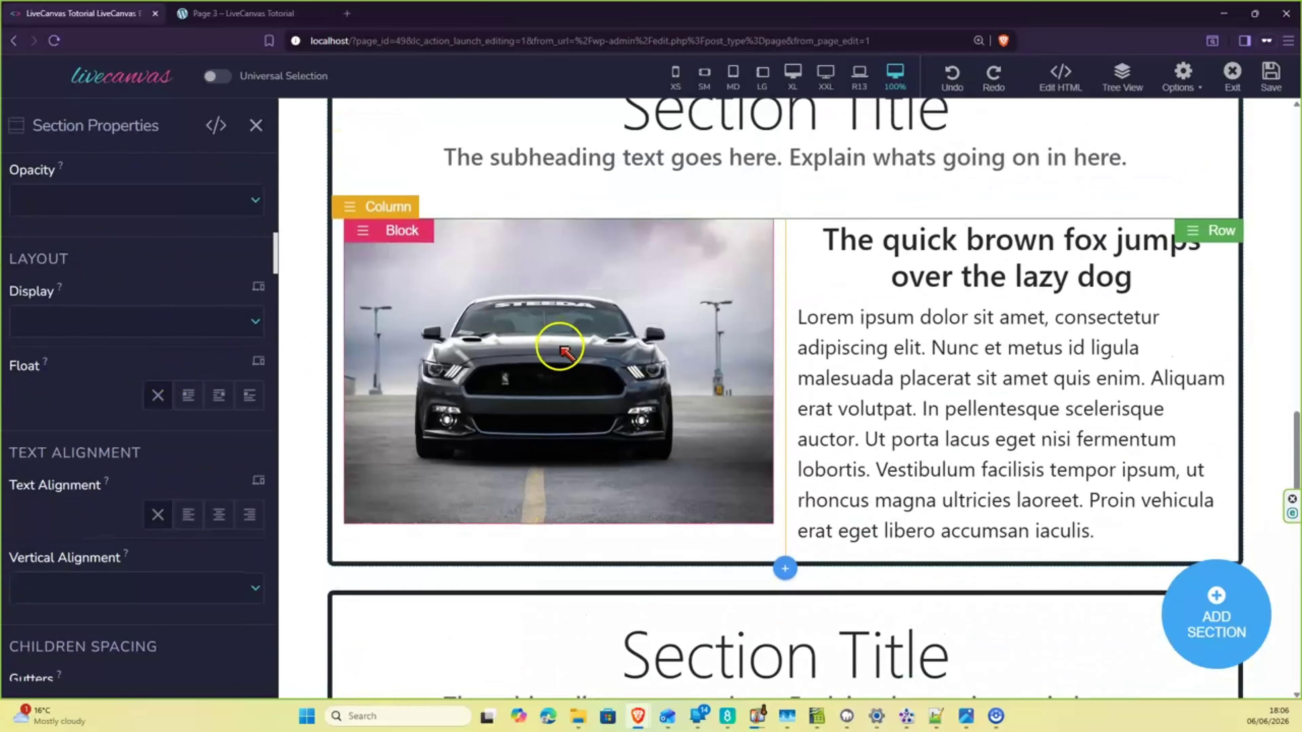
scroll(561, 350, down, 7)
scroll(176, 358, down, 20)
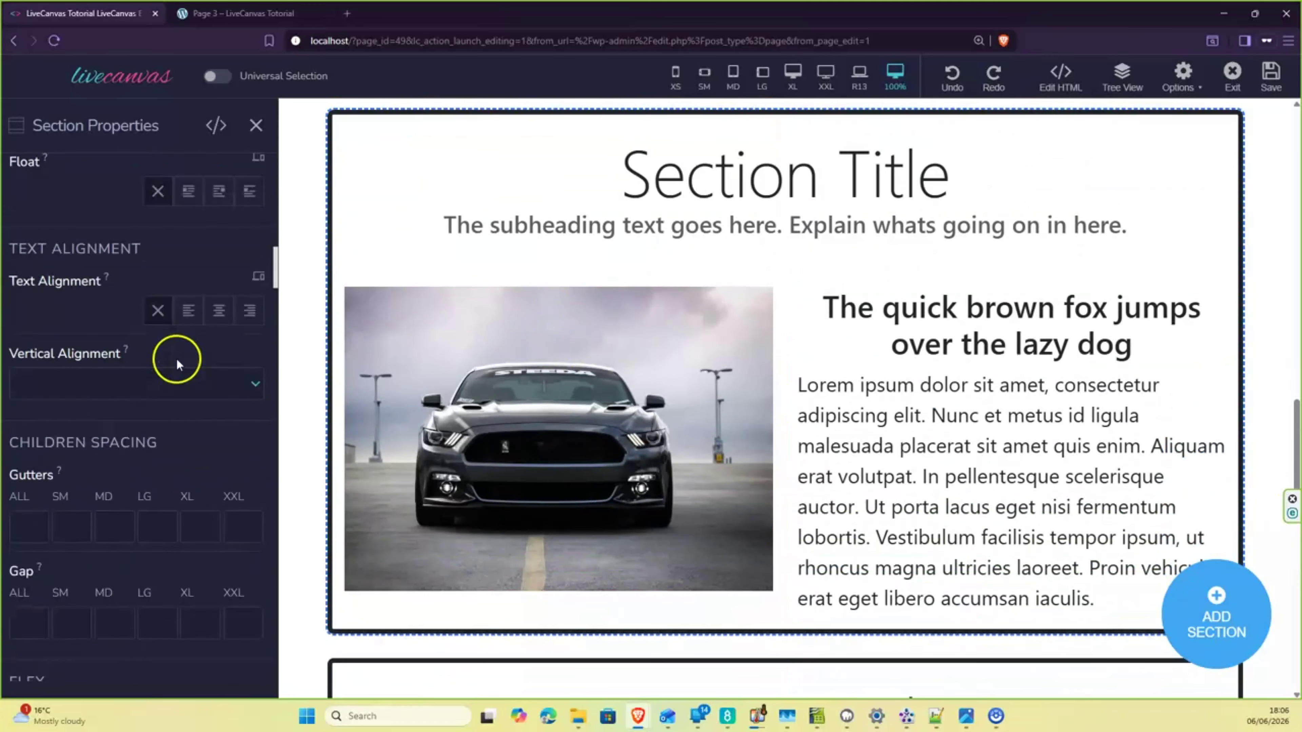
scroll(101, 375, down, 20)
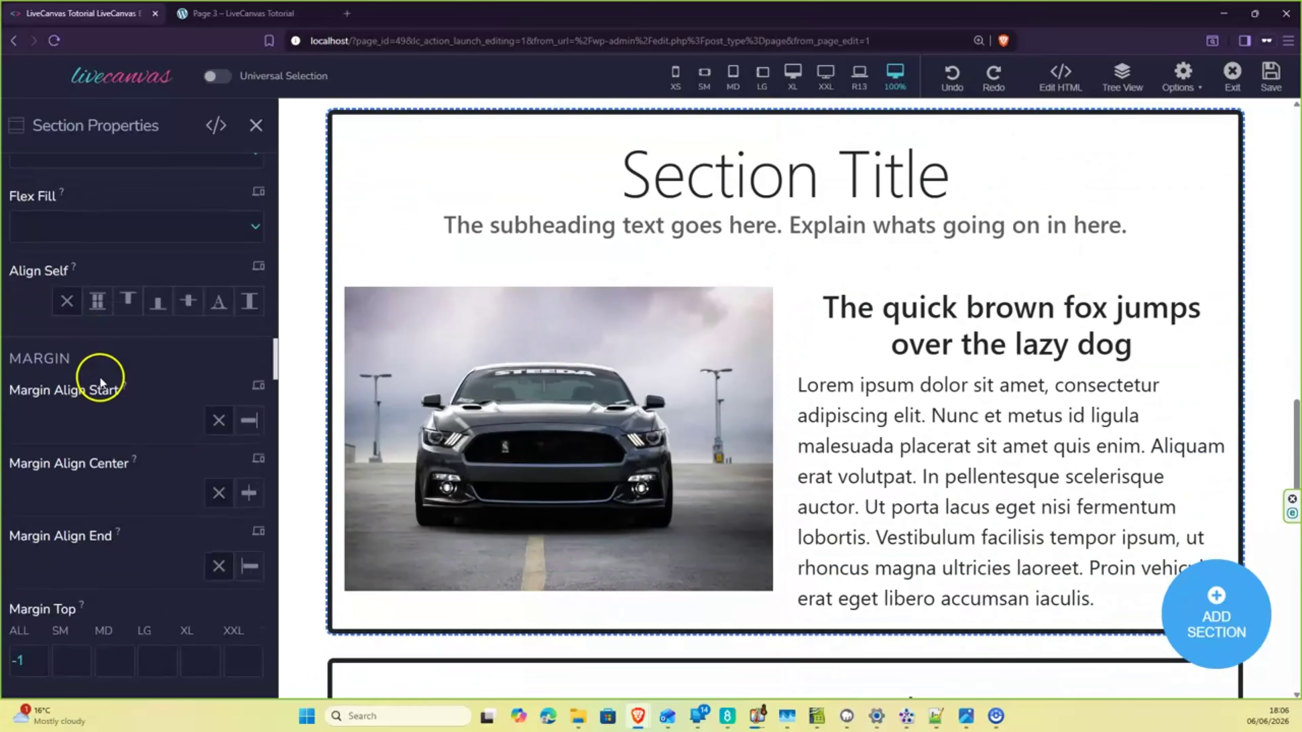
scroll(97, 371, down, 3)
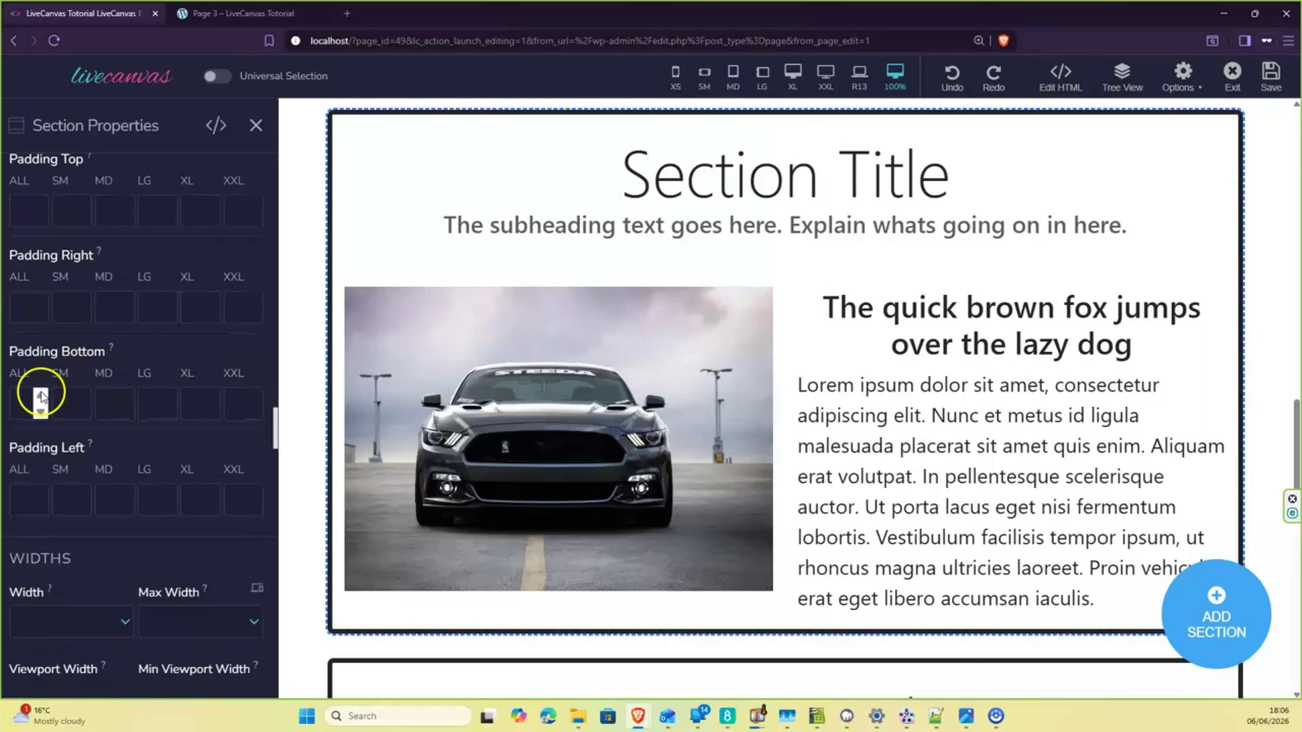
click(41, 394)
click(41, 396)
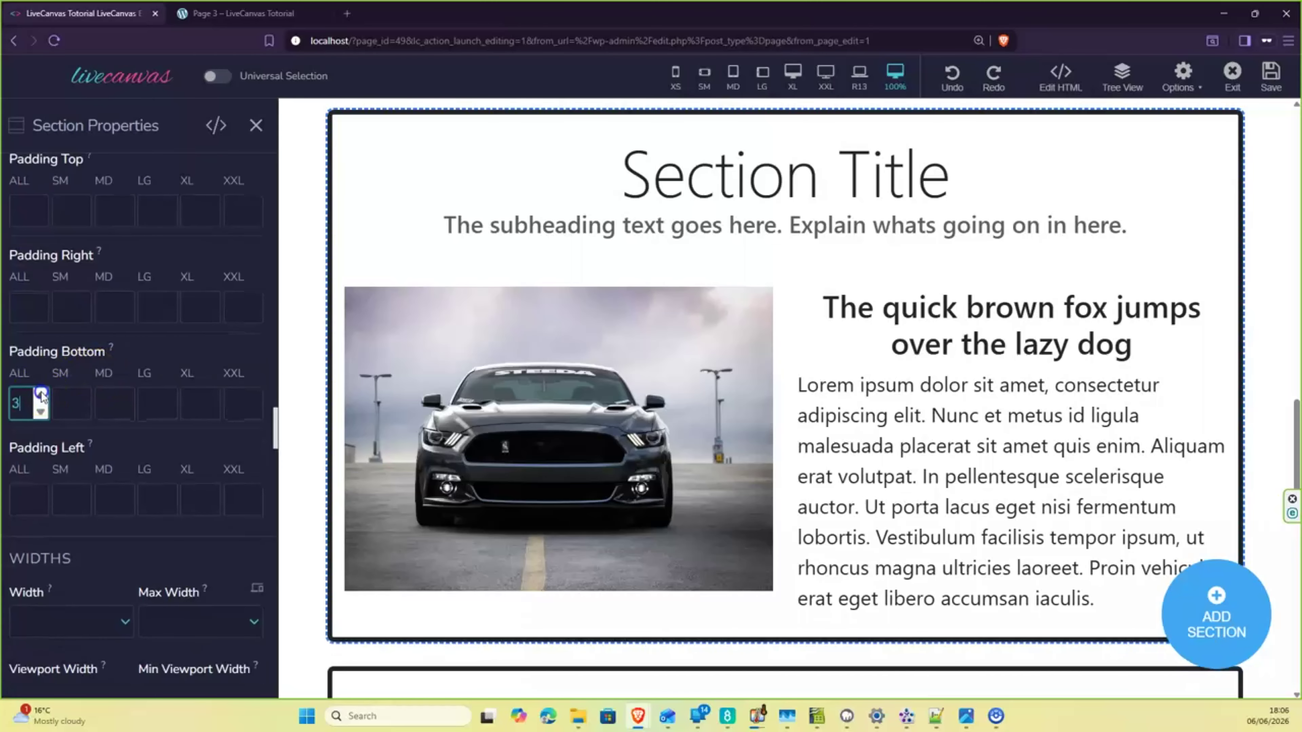
Set the bottom padding of the section with the silver sports car beside the wooden houses to 4 for all breakpoints
scroll(671, 312, down, 8)
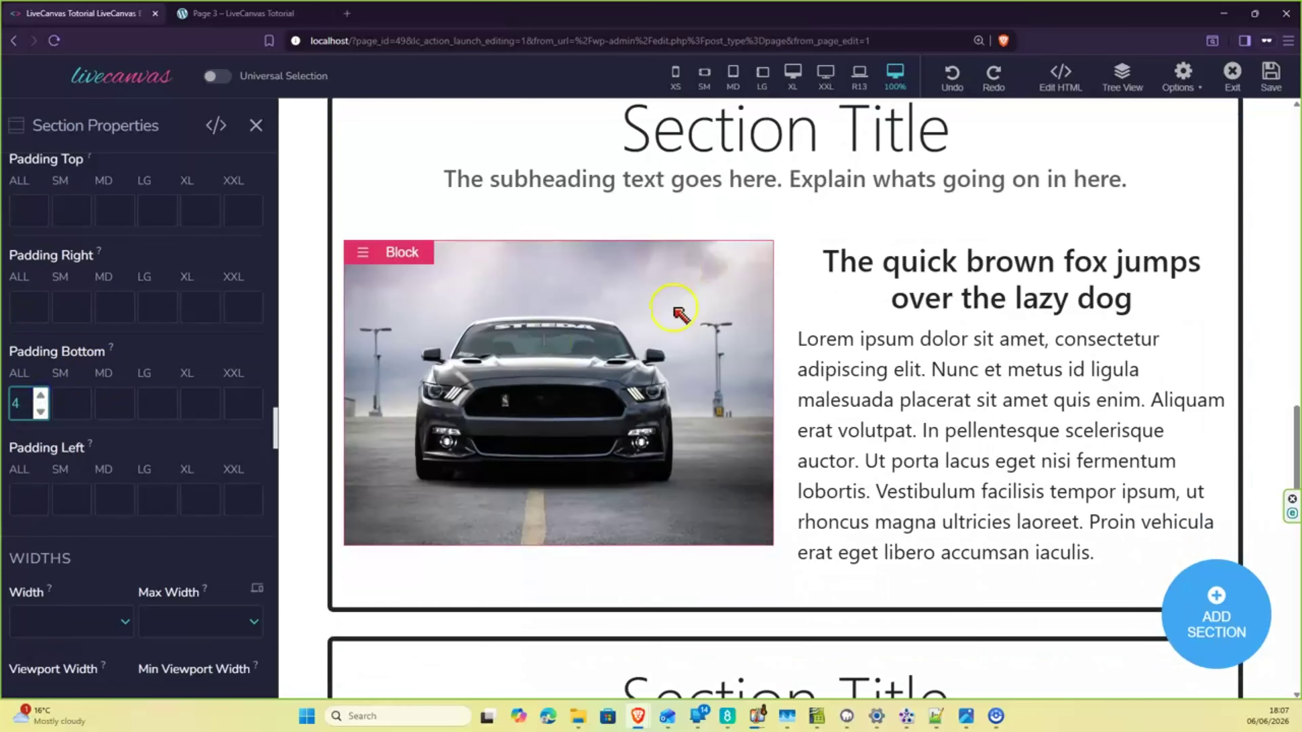
scroll(665, 308, up, 2)
scroll(665, 314, down, 1)
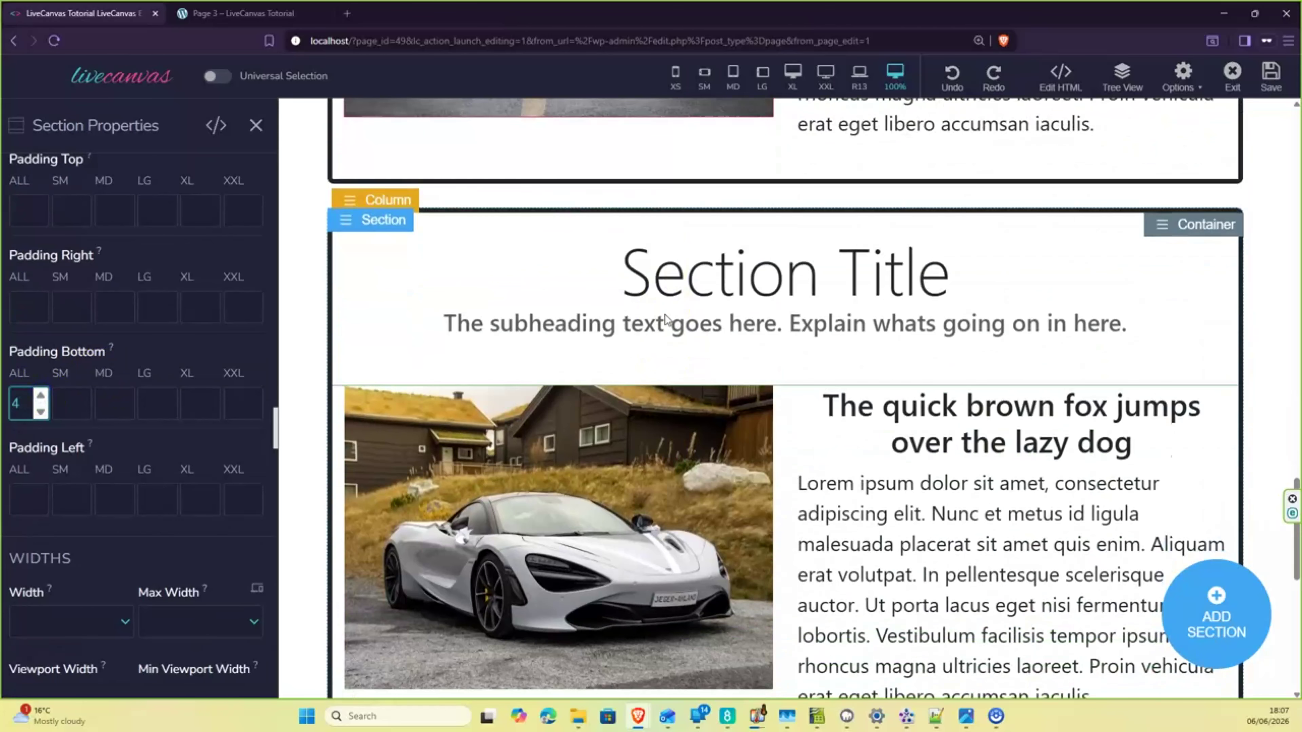
scroll(379, 221, down, 1)
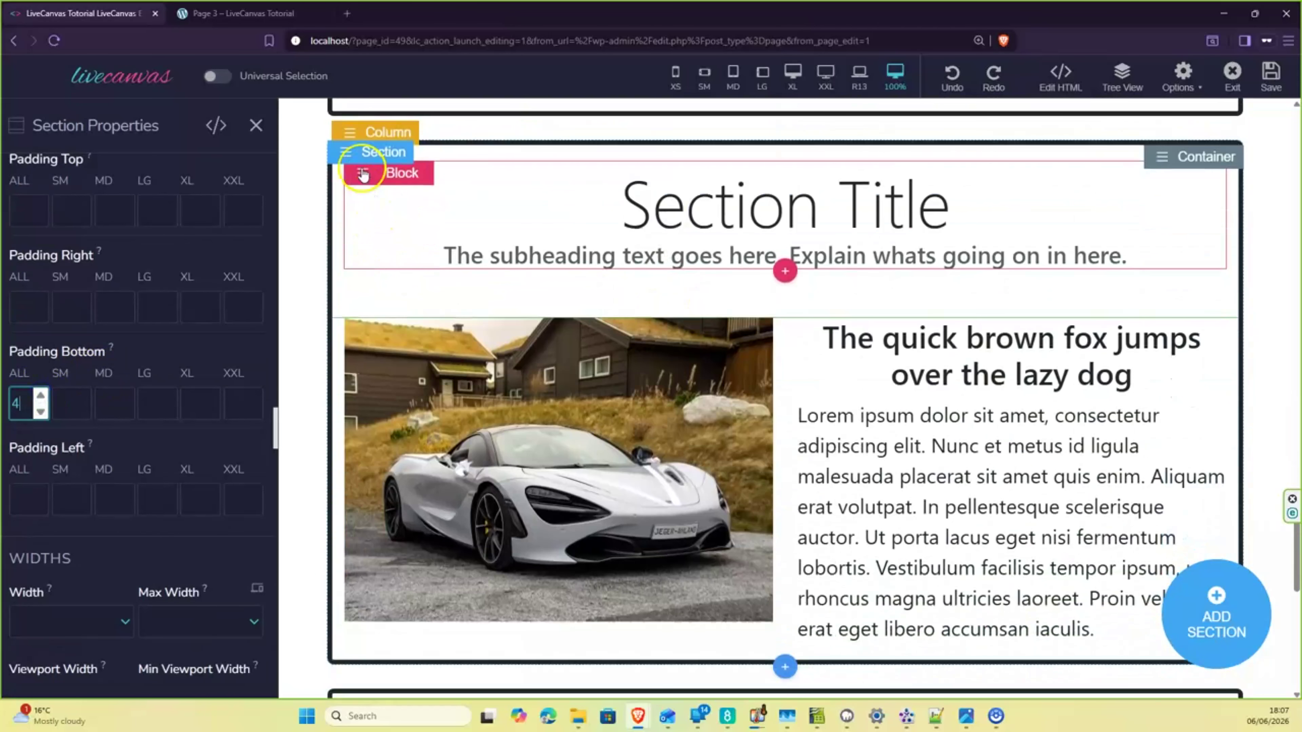
click(347, 153)
scroll(106, 342, down, 10)
scroll(105, 344, down, 3)
scroll(205, 336, down, 9)
scroll(332, 334, down, 7)
scroll(473, 386, down, 10)
scroll(154, 400, down, 8)
scroll(85, 406, down, 12)
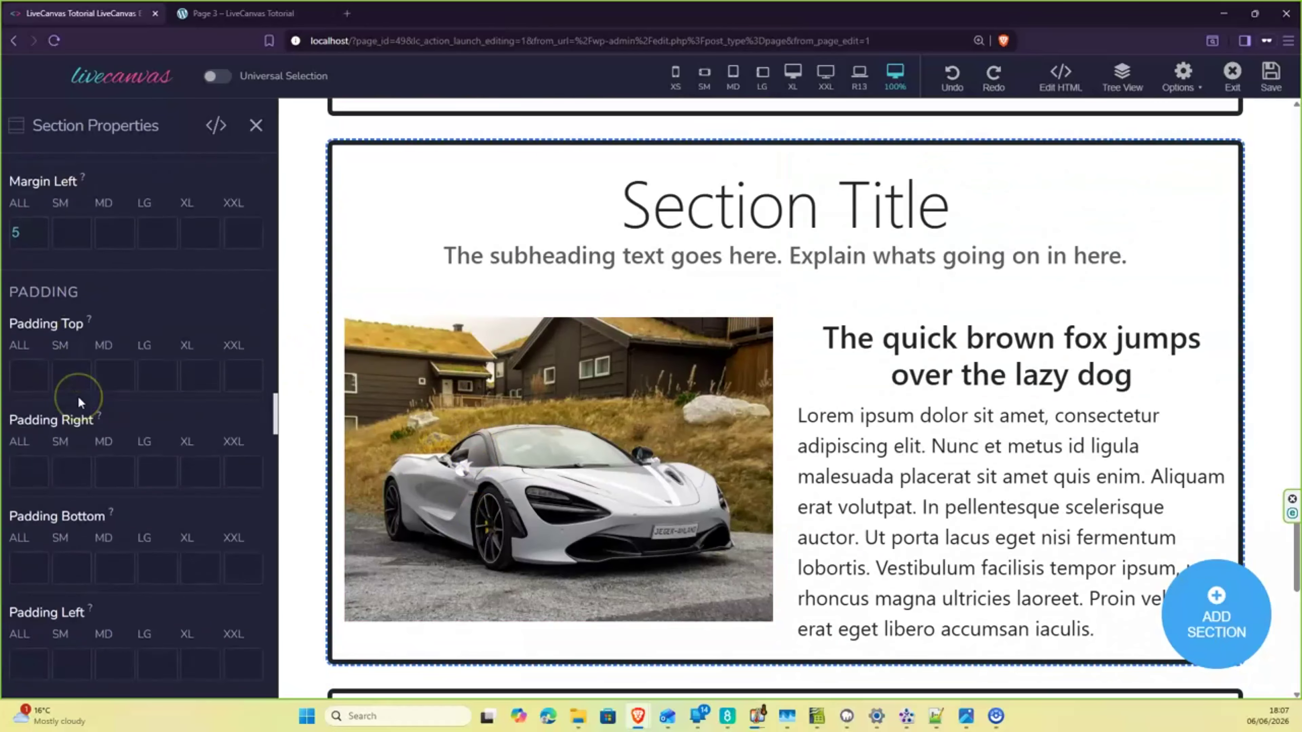
scroll(78, 396, down, 2)
click(41, 463)
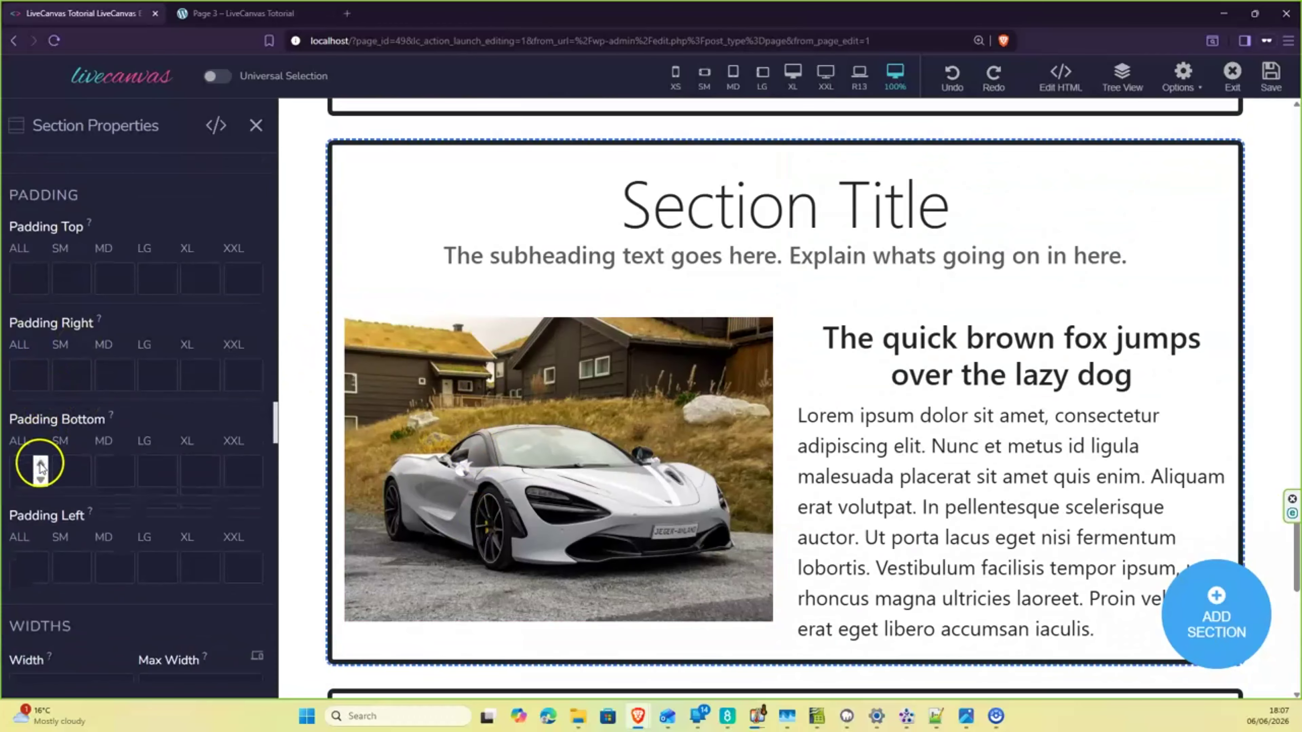
click(41, 464)
click(41, 464)
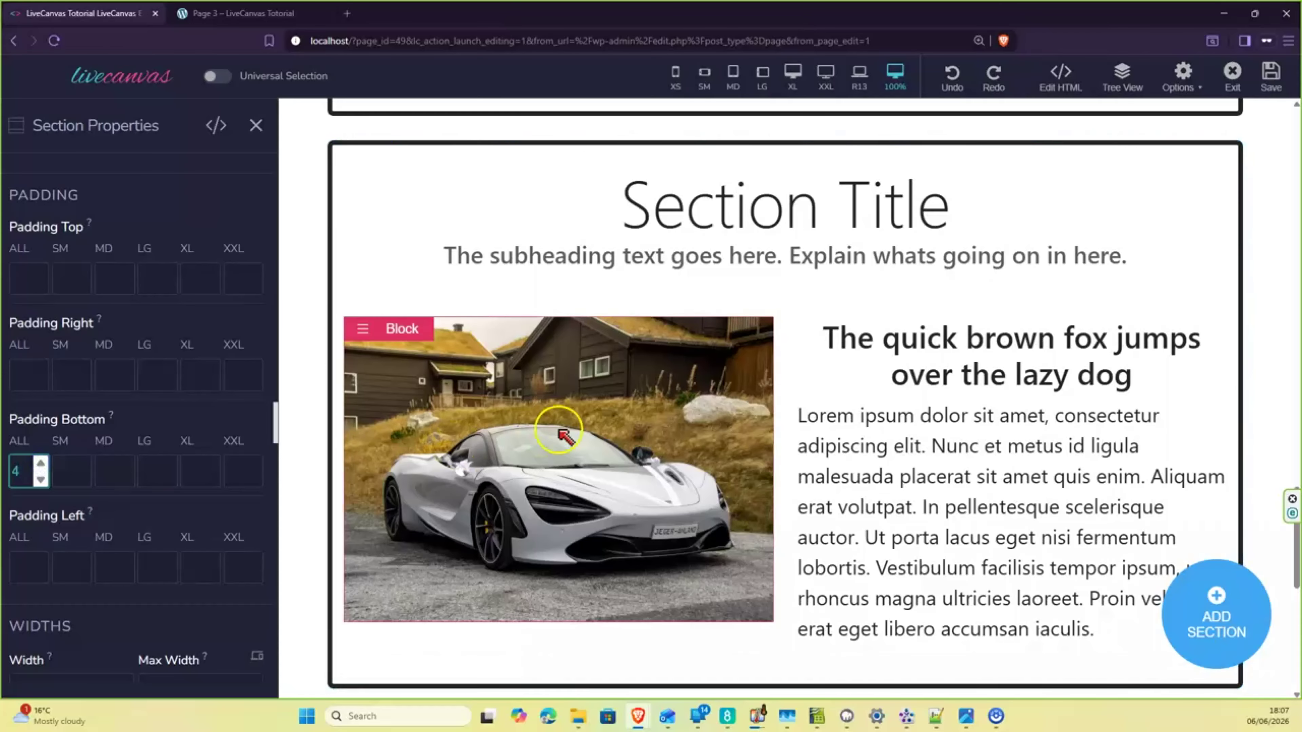
Set the bottom padding of the last section, with the grey car below the sunset hills, to 4 for all breakpoints
scroll(537, 401, down, 10)
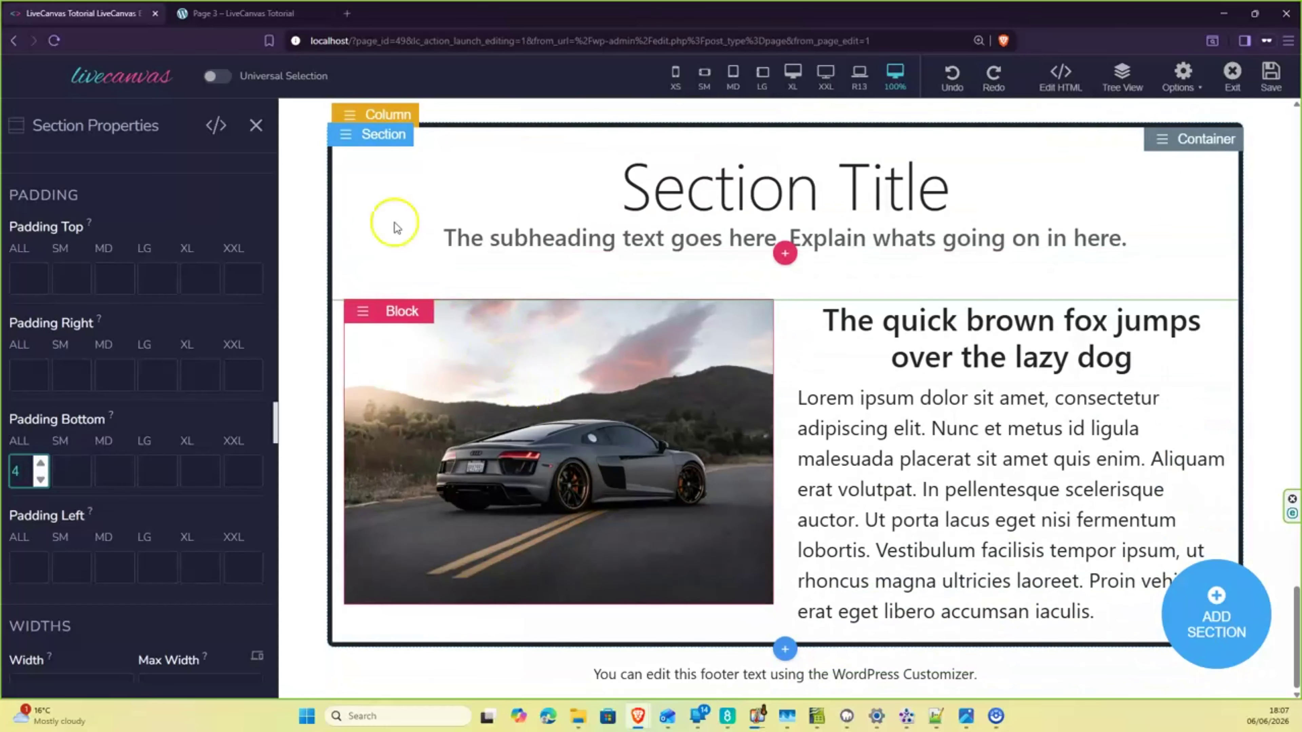
click(345, 136)
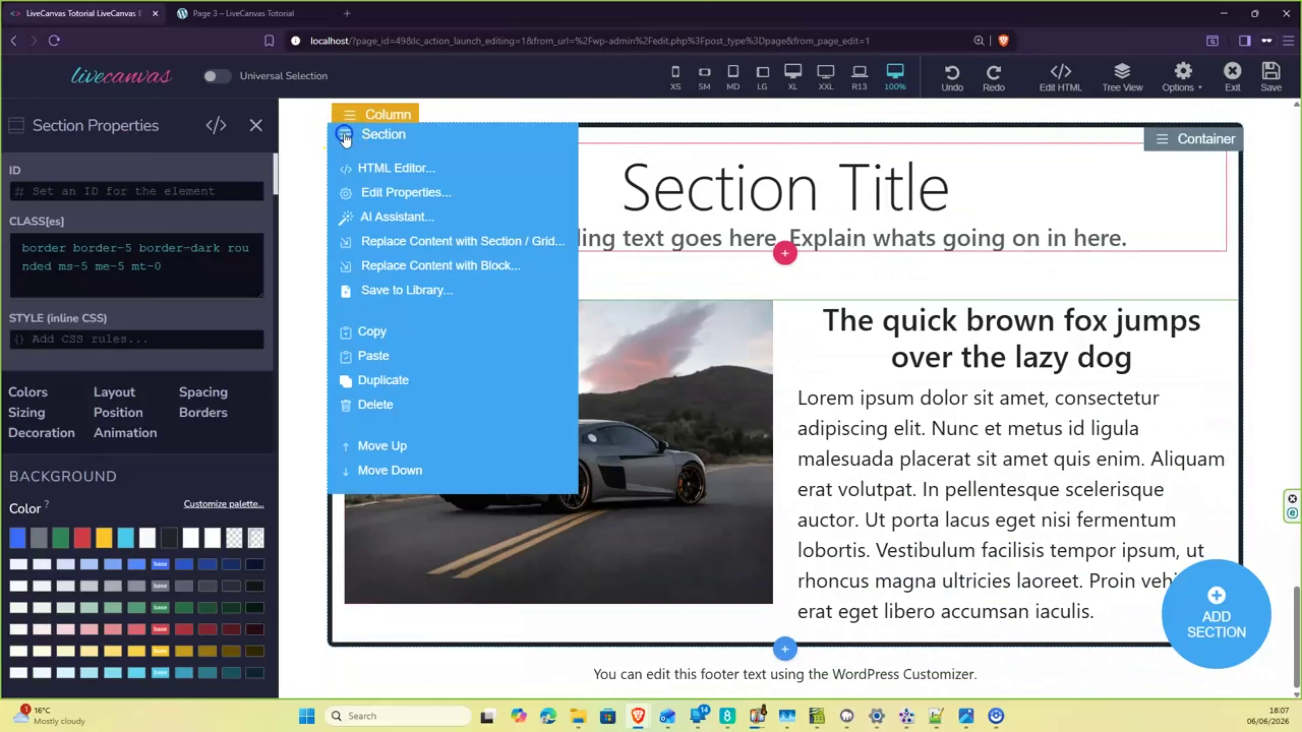
scroll(124, 352, down, 8)
scroll(108, 368, down, 12)
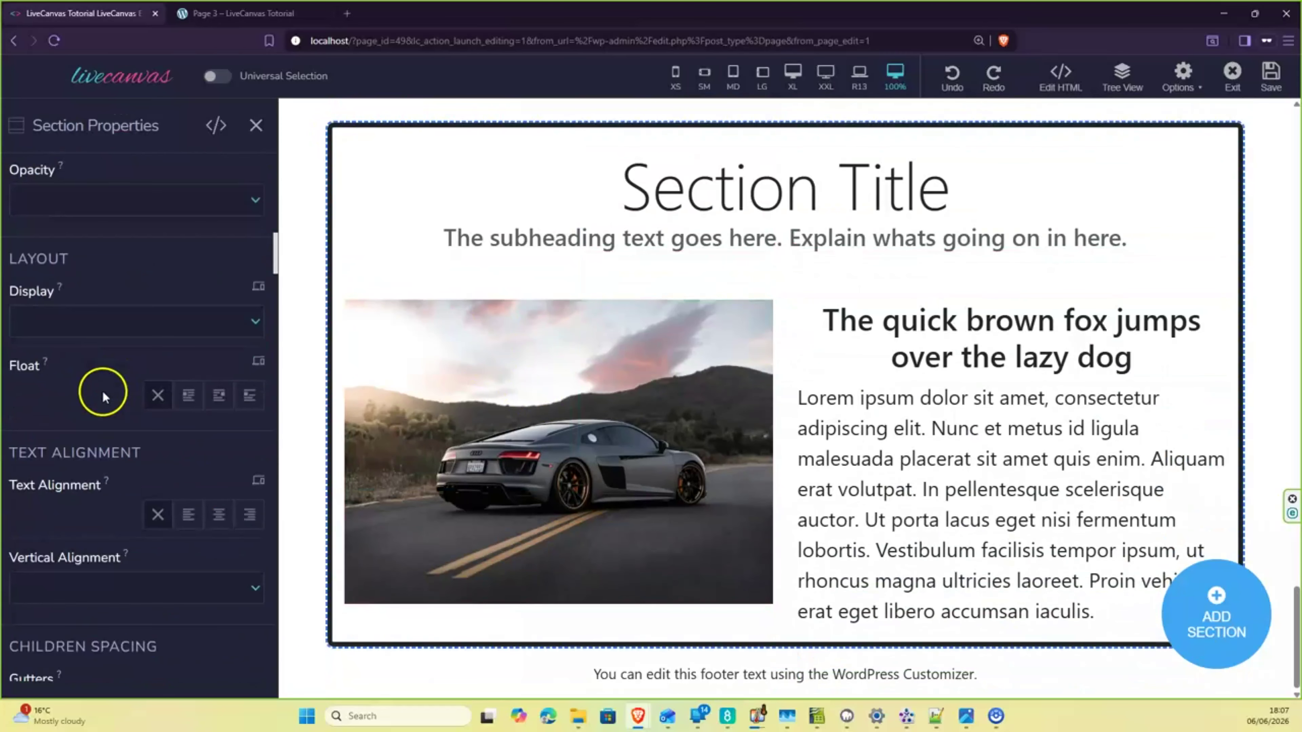
scroll(117, 413, down, 12)
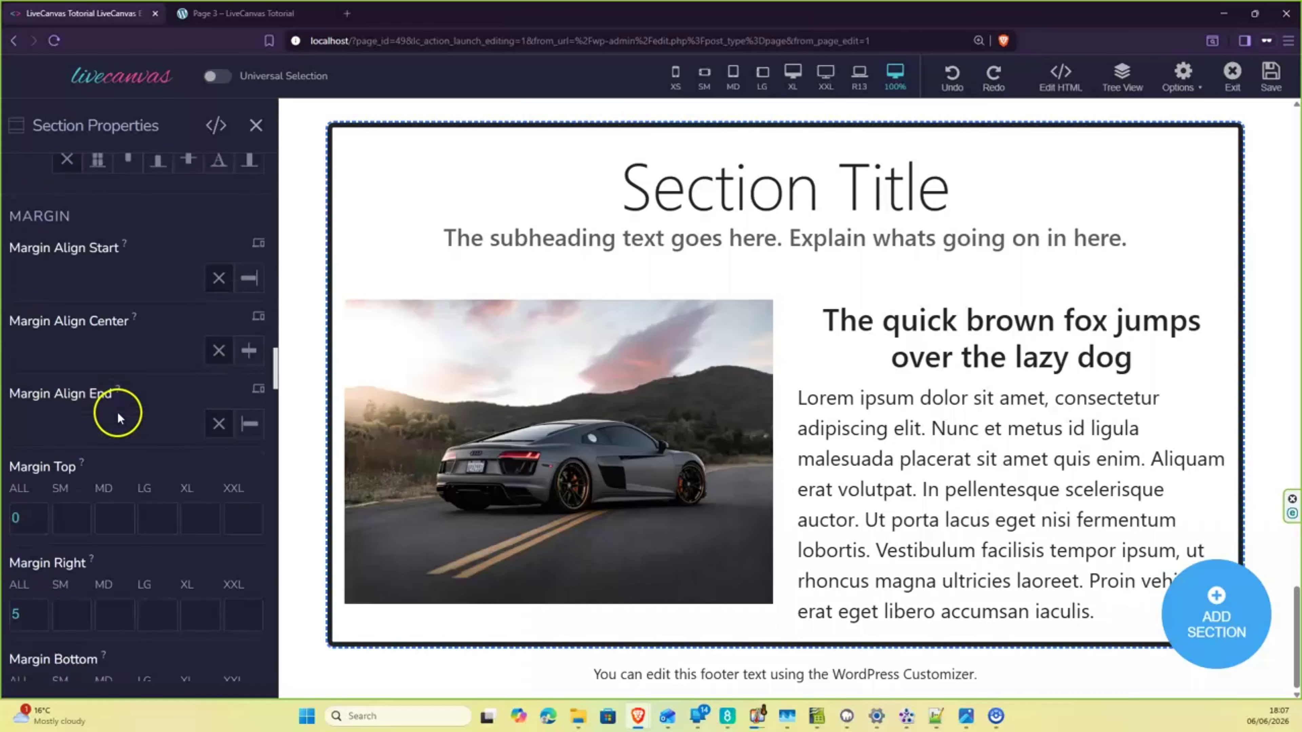
scroll(118, 413, down, 4)
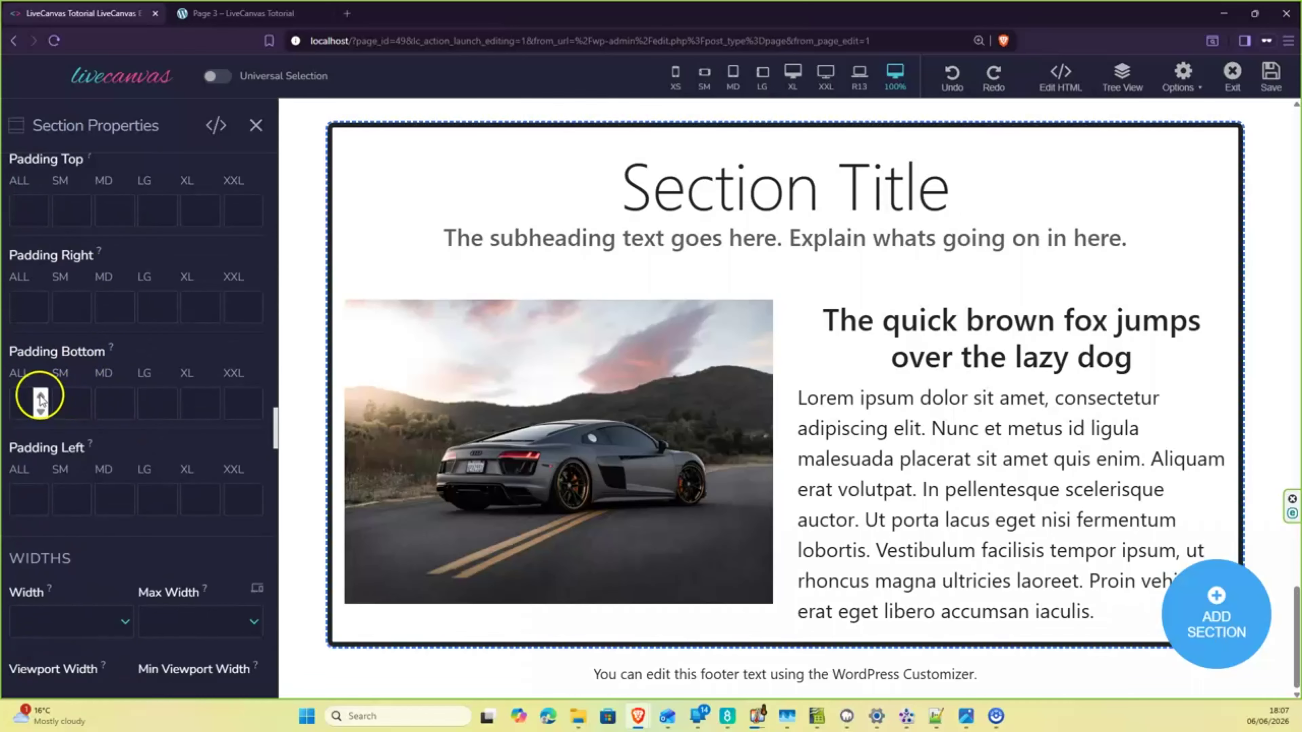
click(40, 396)
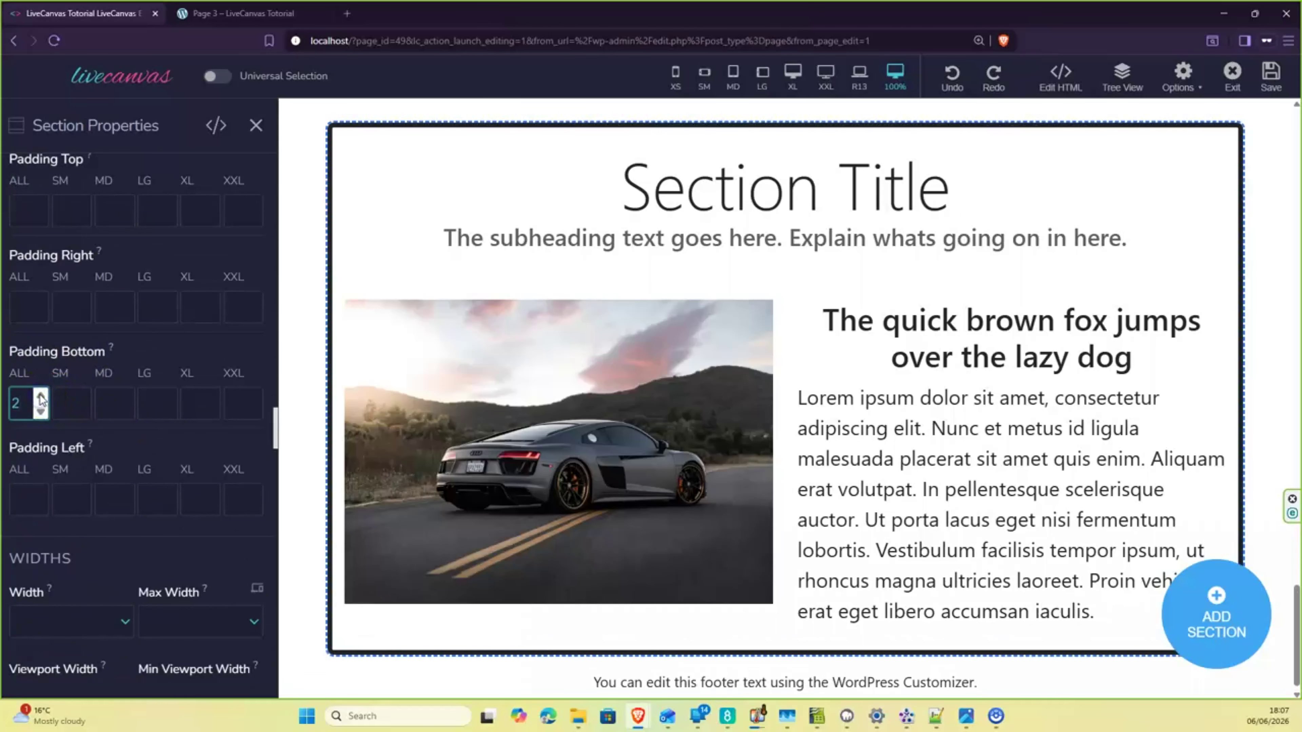
click(40, 396)
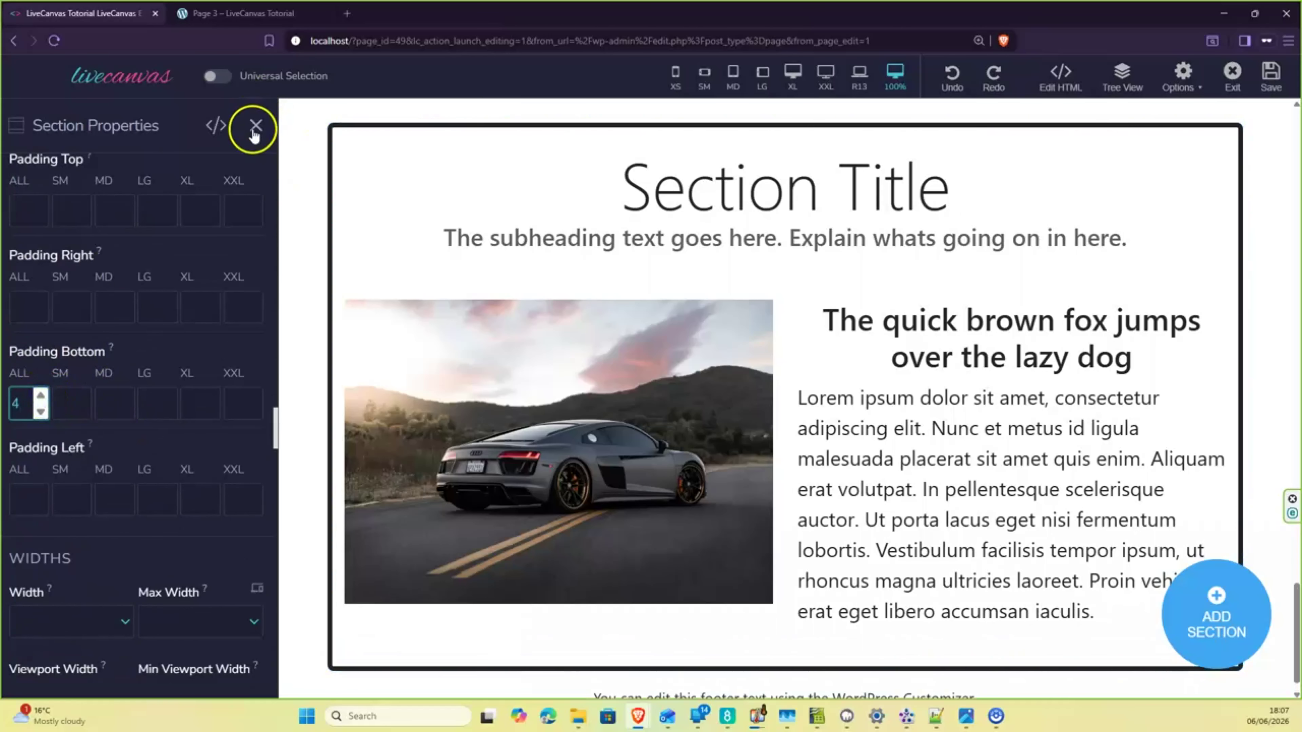
Close the section properties and examine the gaps between the bordered car sections and the spacing below their images across the whole page
click(257, 126)
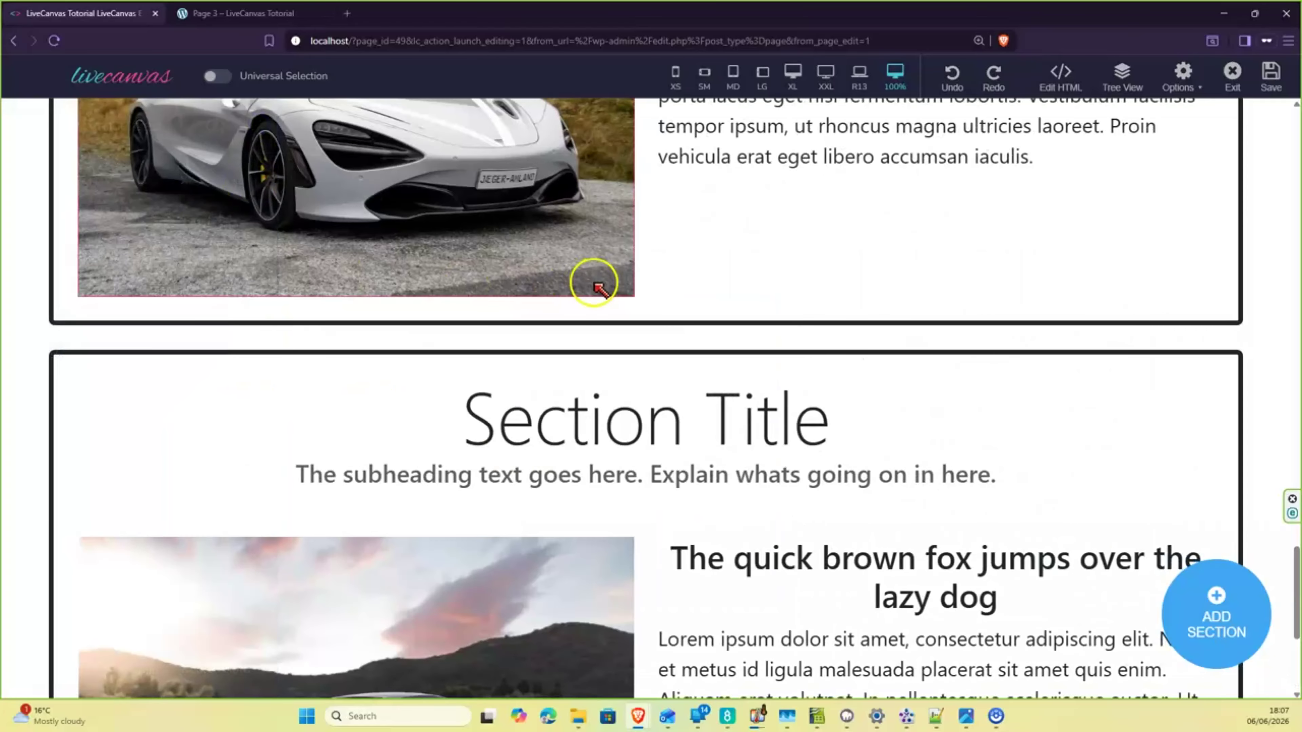
key(ctrl+plus)
key(ctrl+plus)
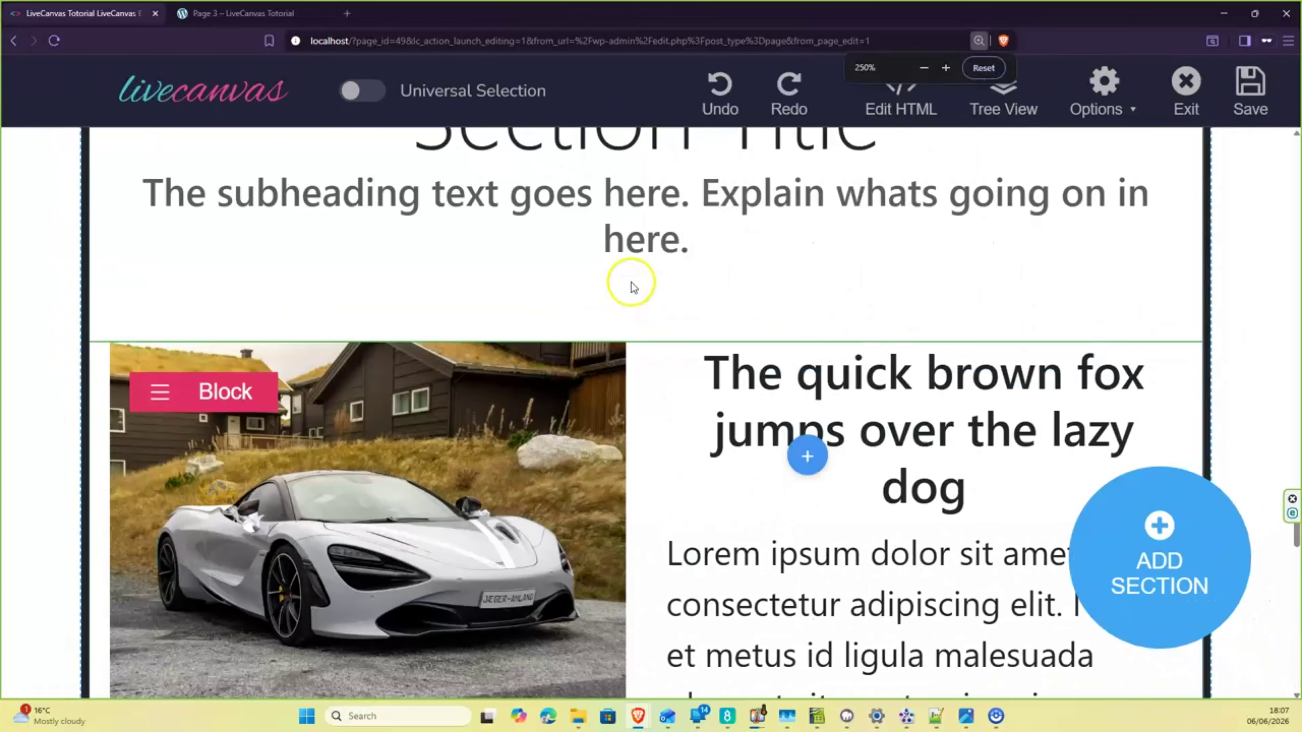
key(ctrl+minus)
key(ctrl+minus)
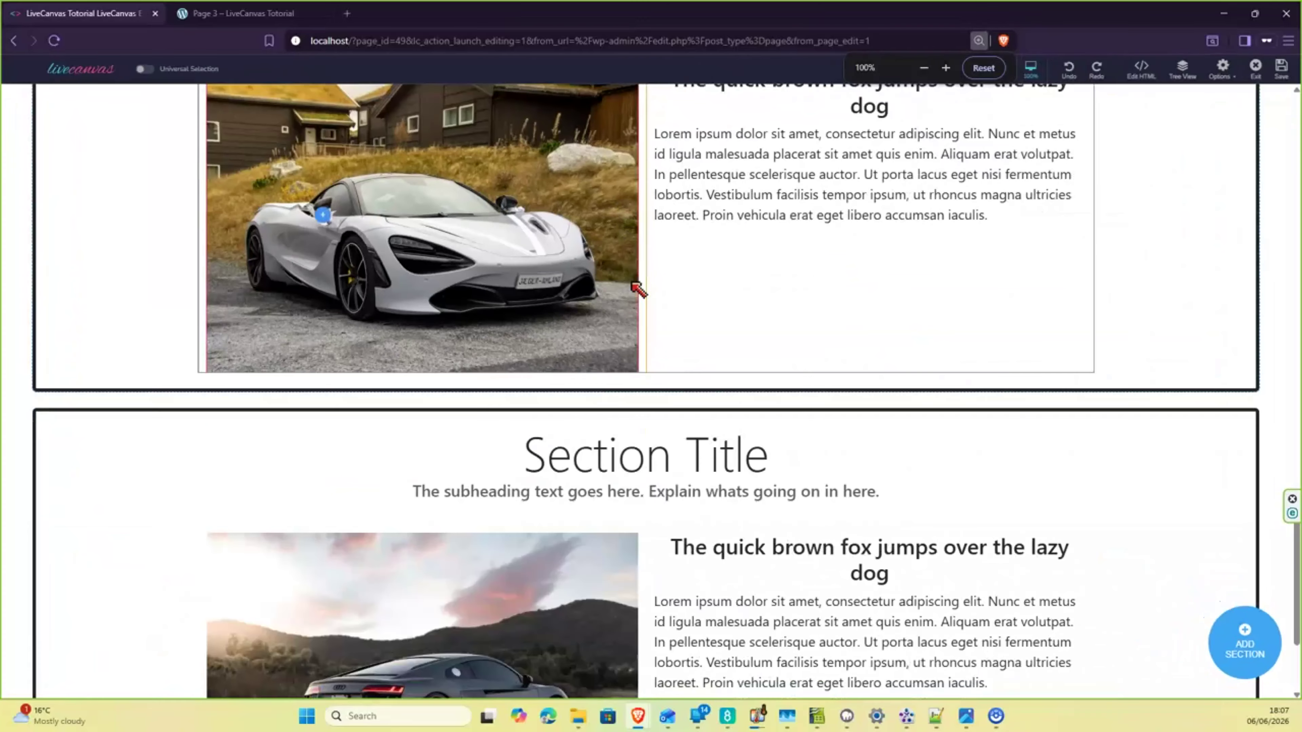
scroll(666, 367, up, 20)
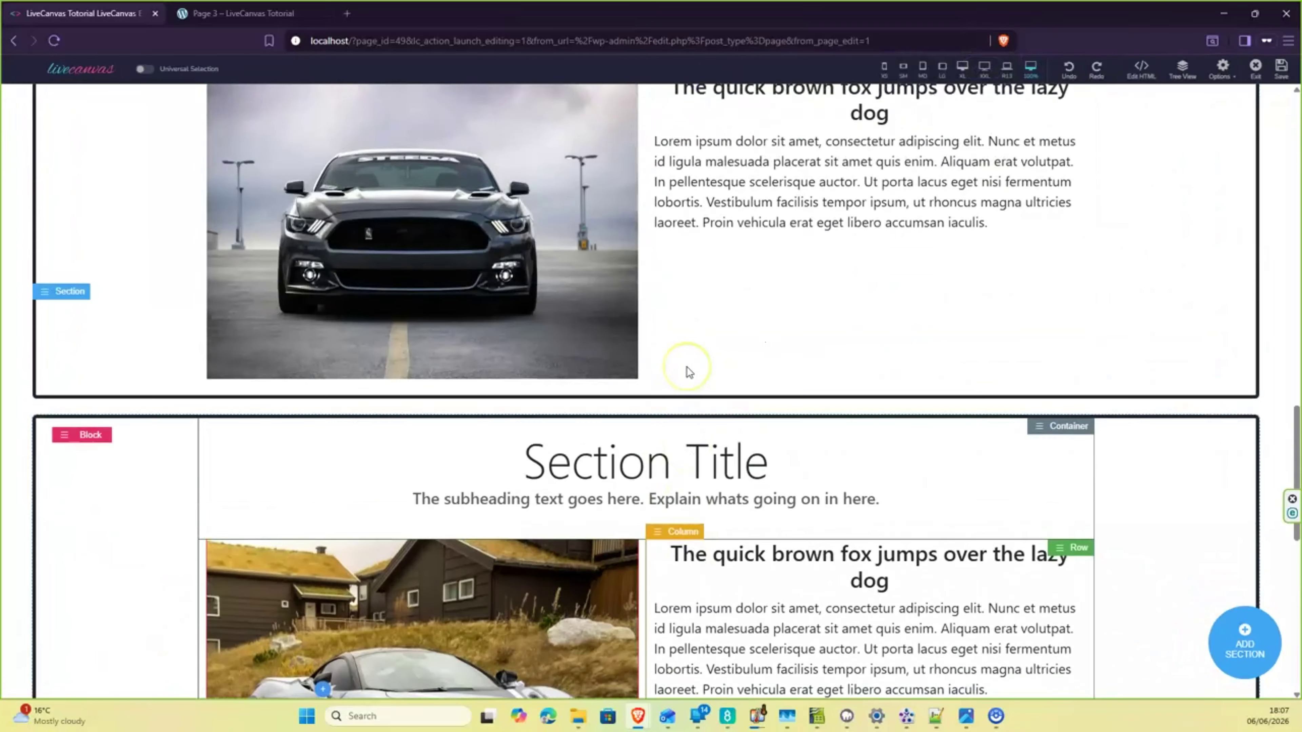
scroll(684, 367, up, 6)
scroll(652, 354, down, 5)
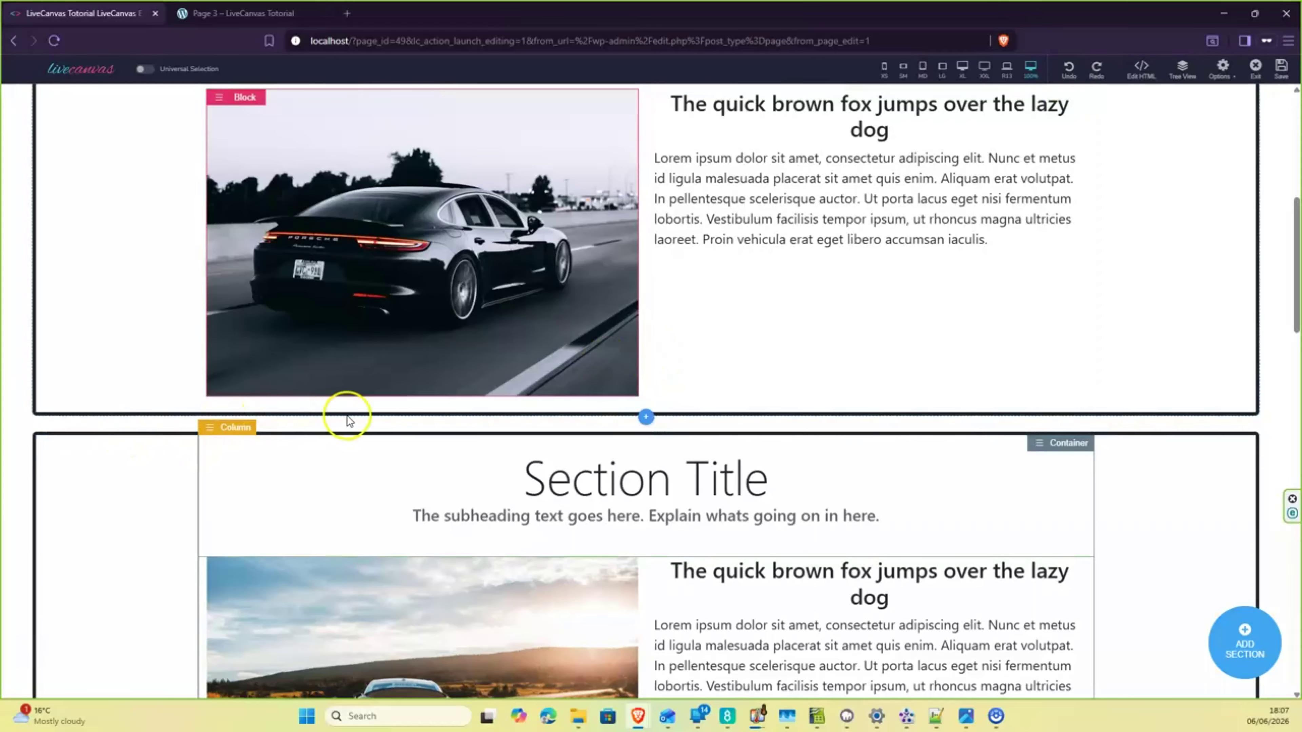
scroll(357, 416, down, 5)
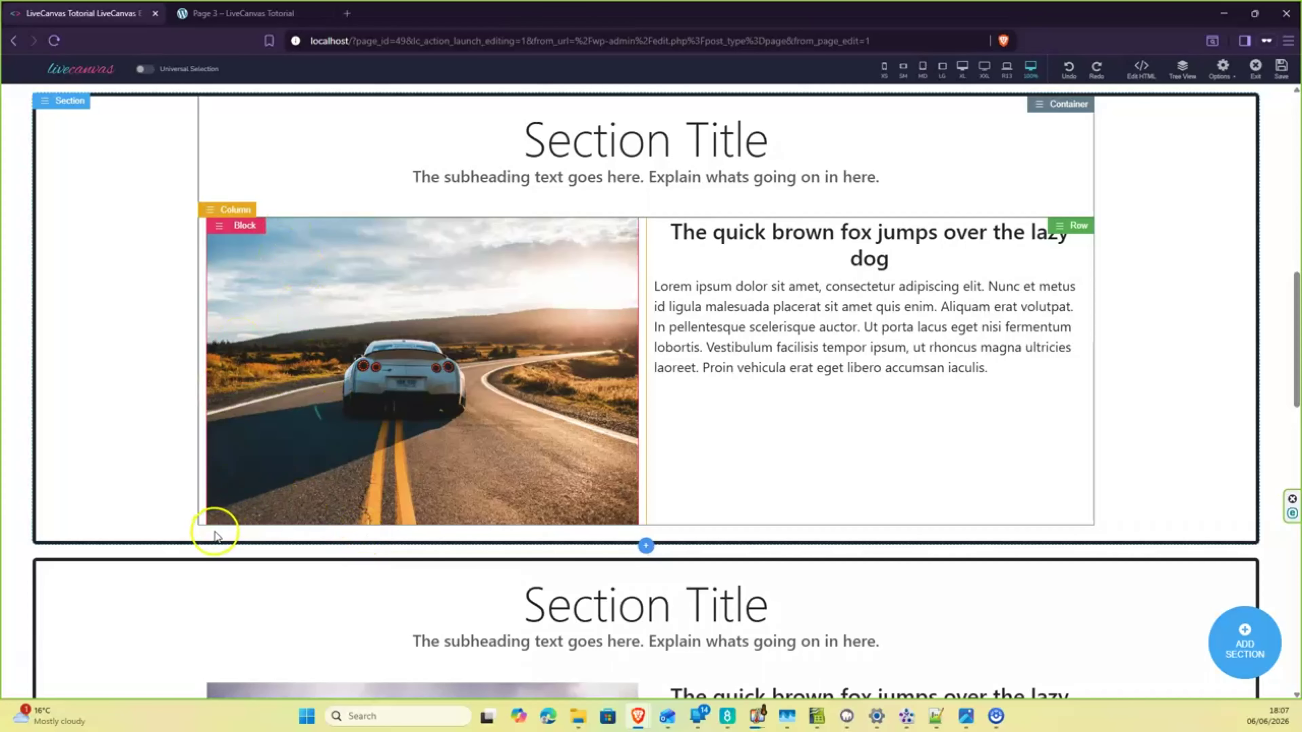
scroll(380, 526, down, 12)
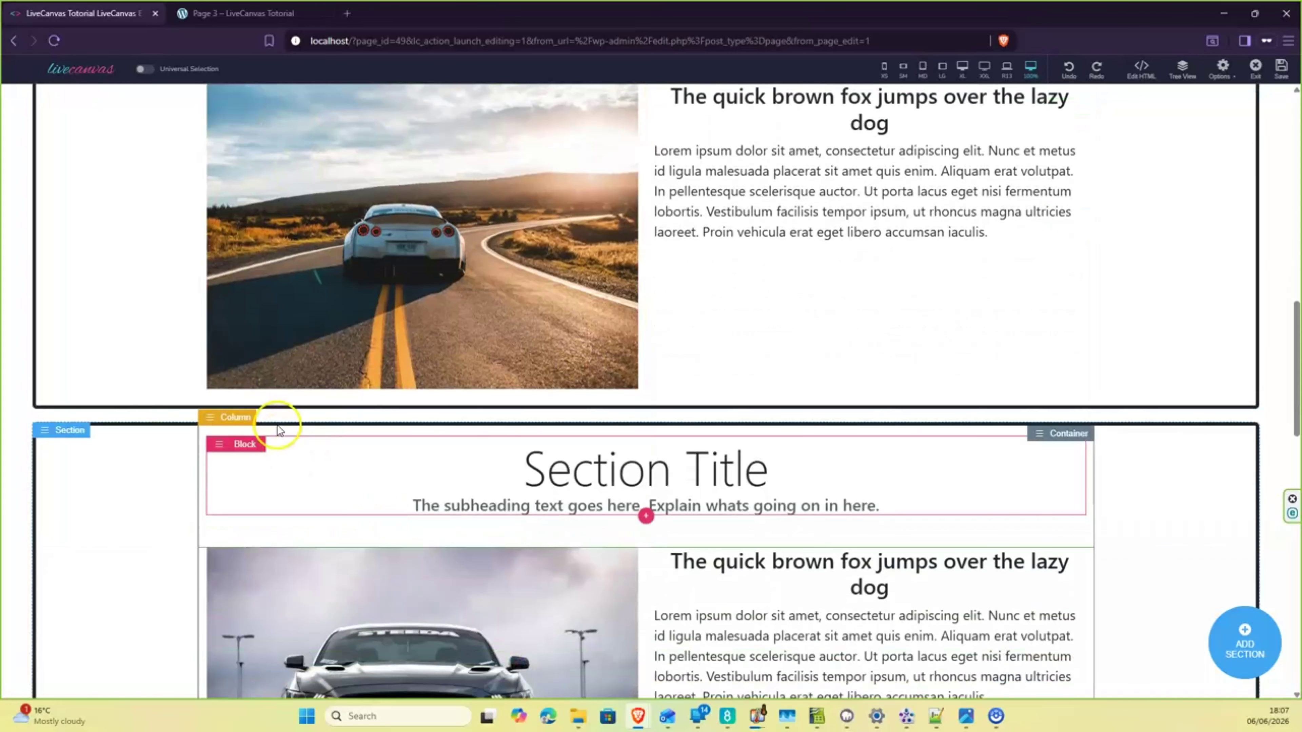
scroll(416, 435, down, 10)
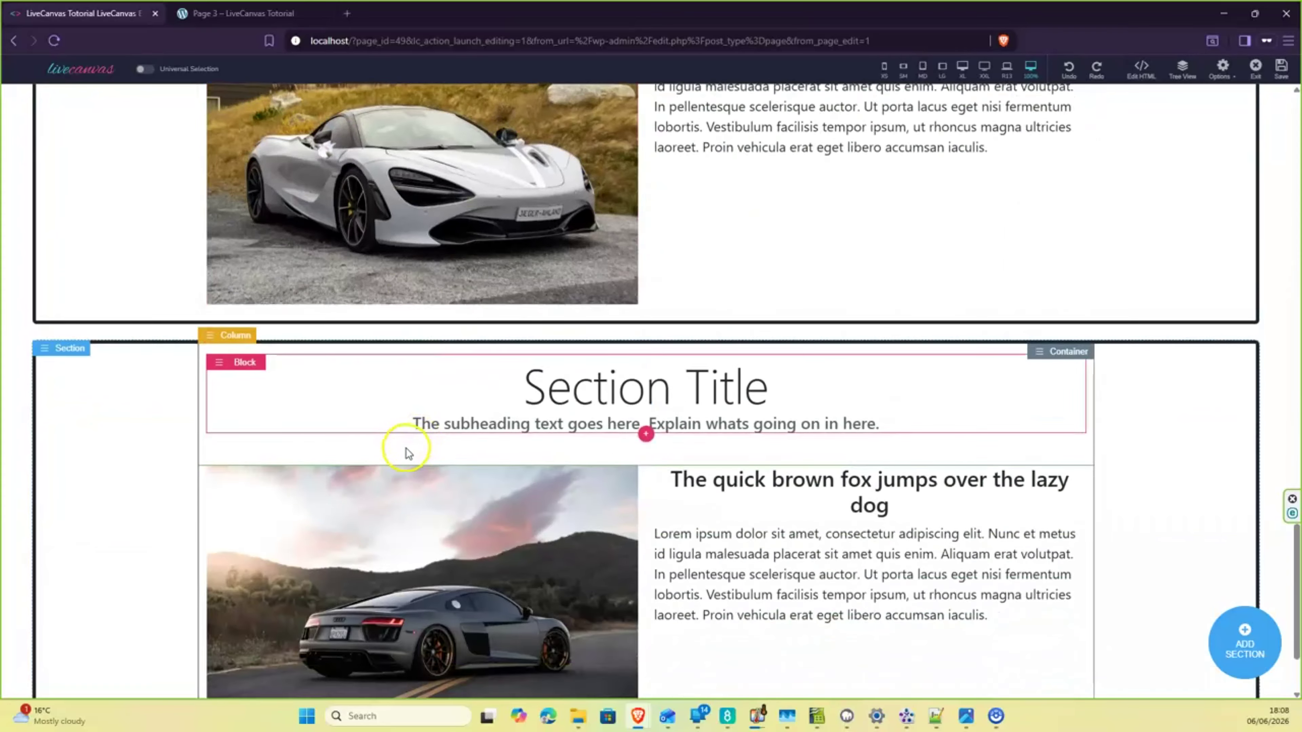
scroll(409, 452, up, 20)
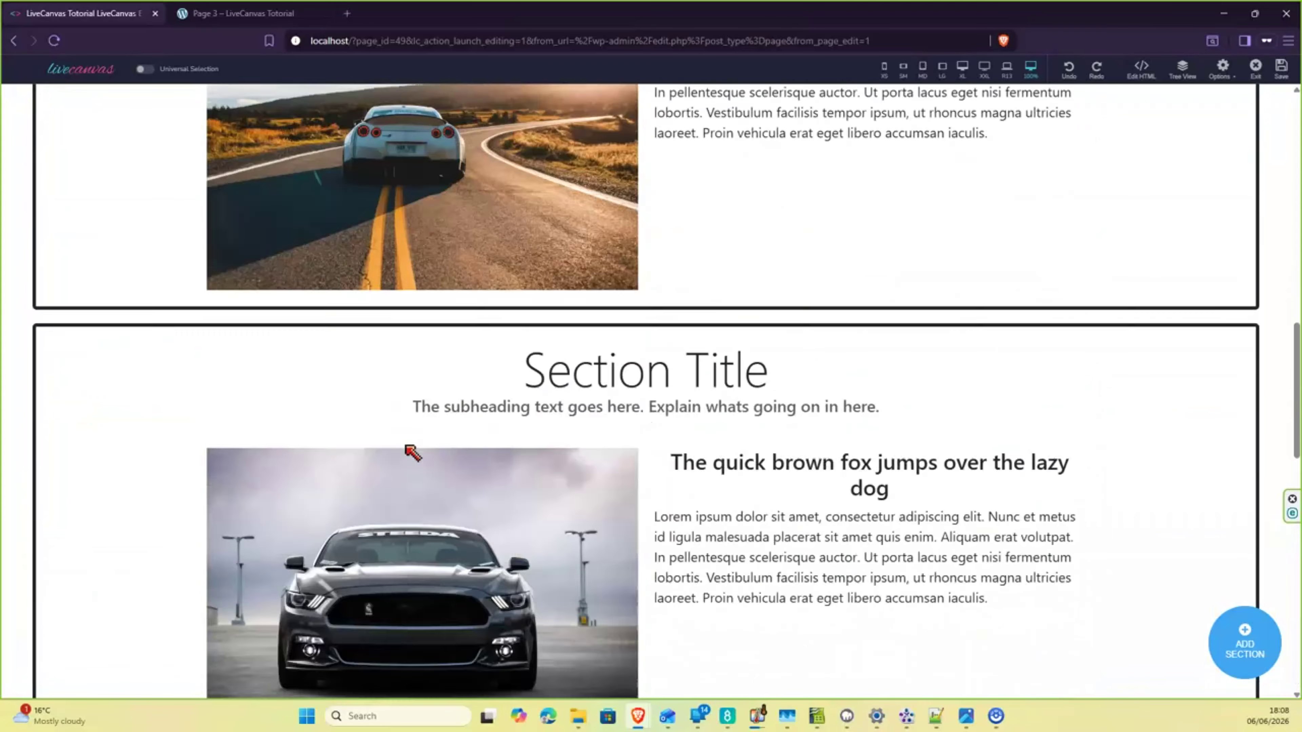
scroll(412, 452, up, 1)
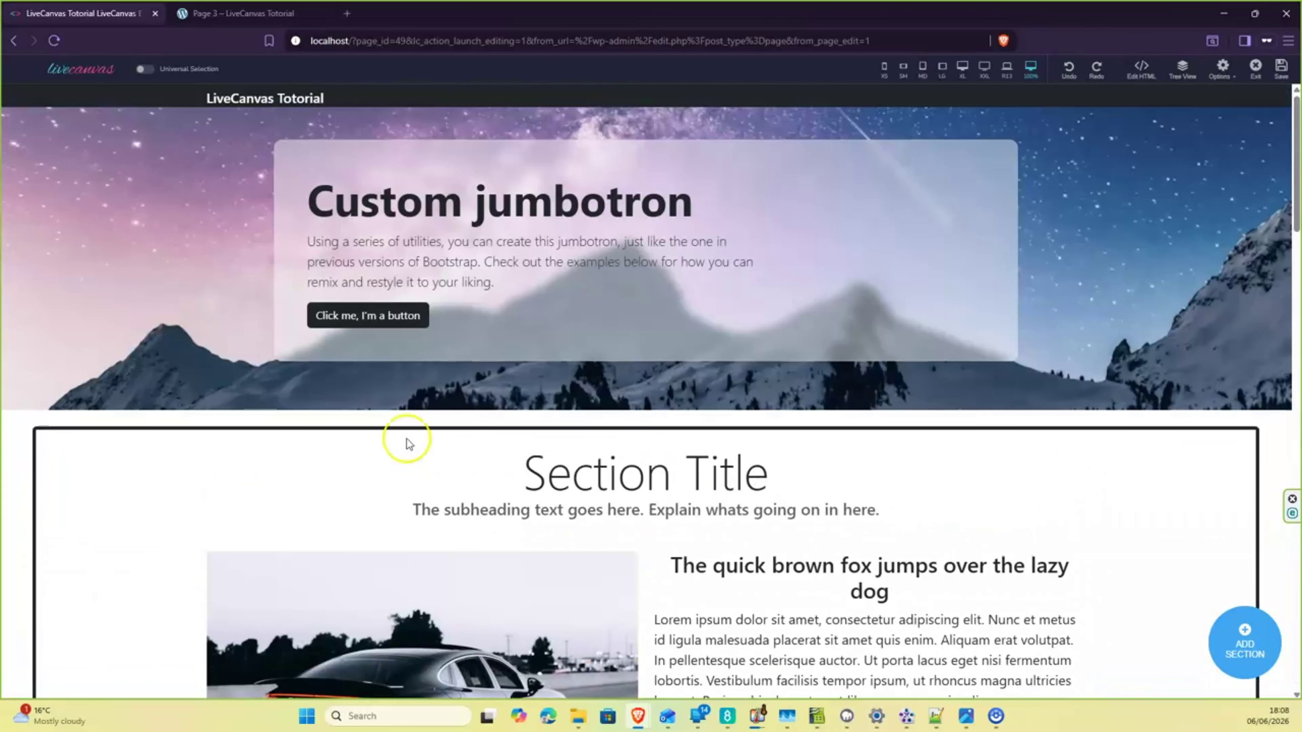
scroll(405, 428, down, 3)
scroll(410, 430, up, 3)
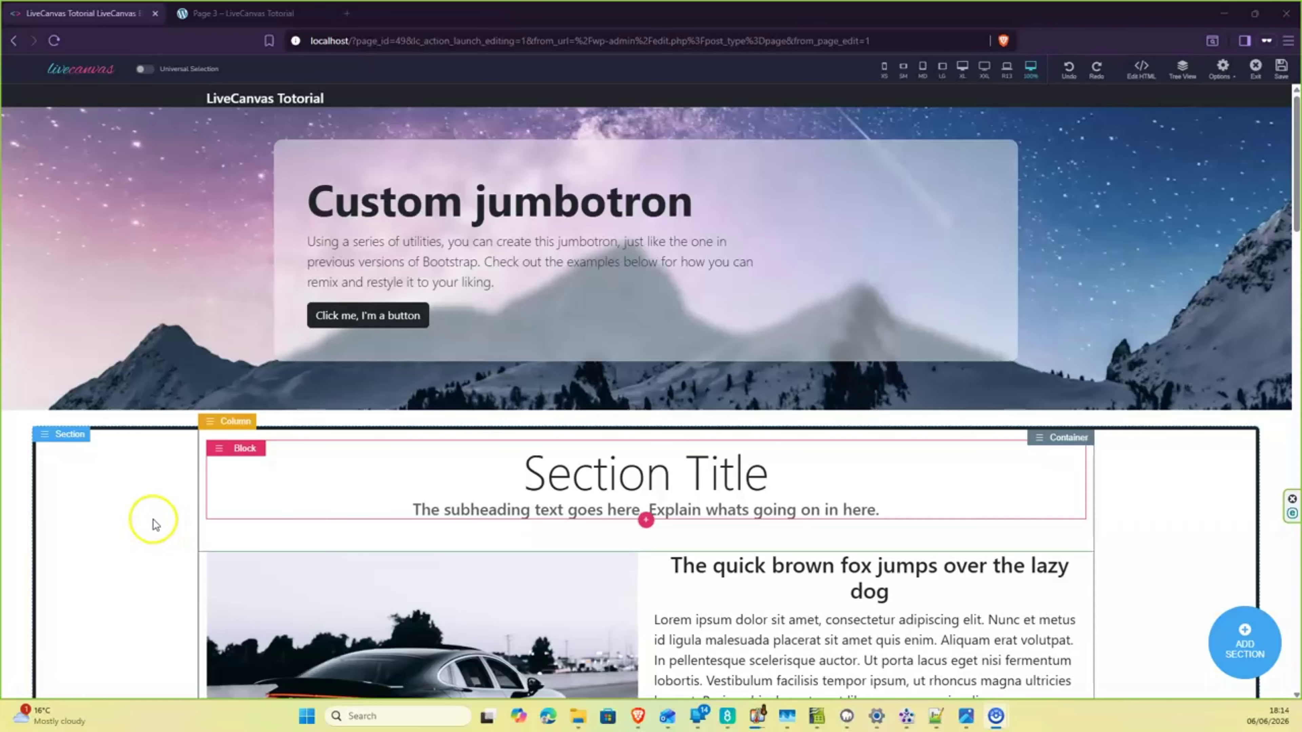
scroll(157, 521, down, 5)
scroll(165, 523, down, 2)
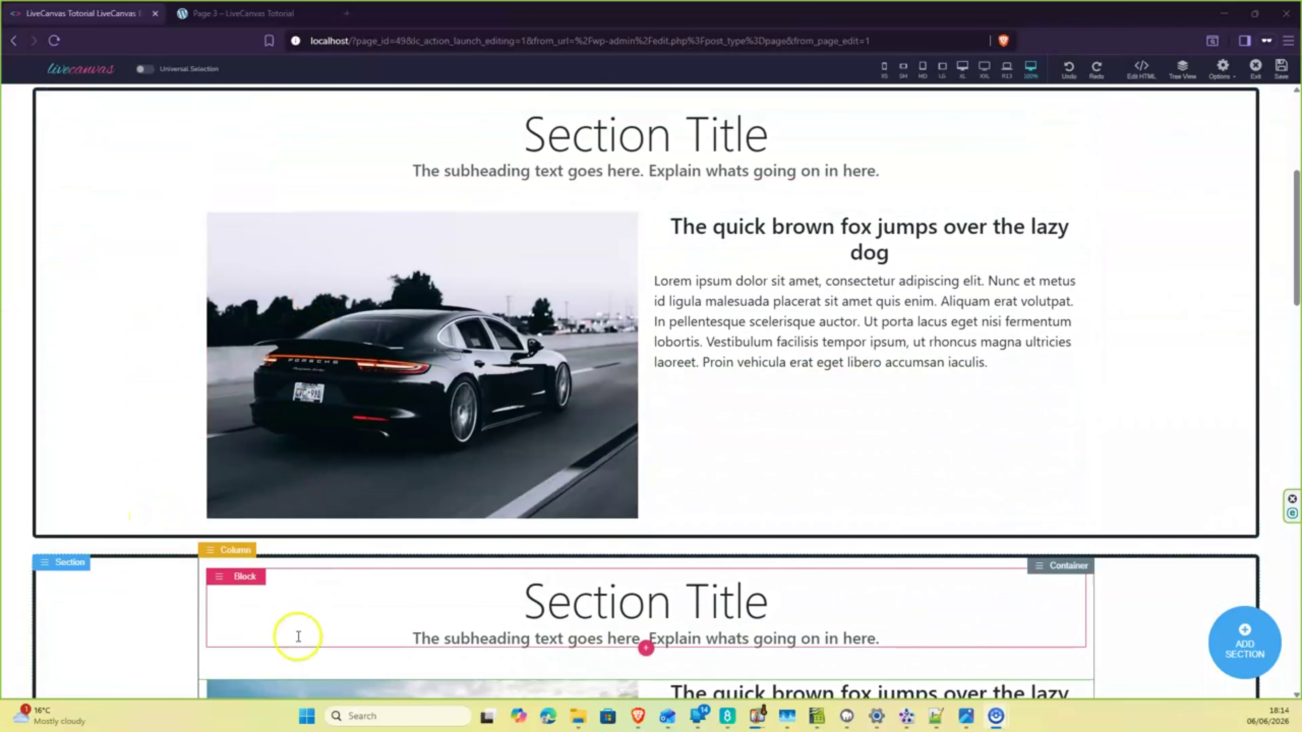
scroll(291, 600, up, 7)
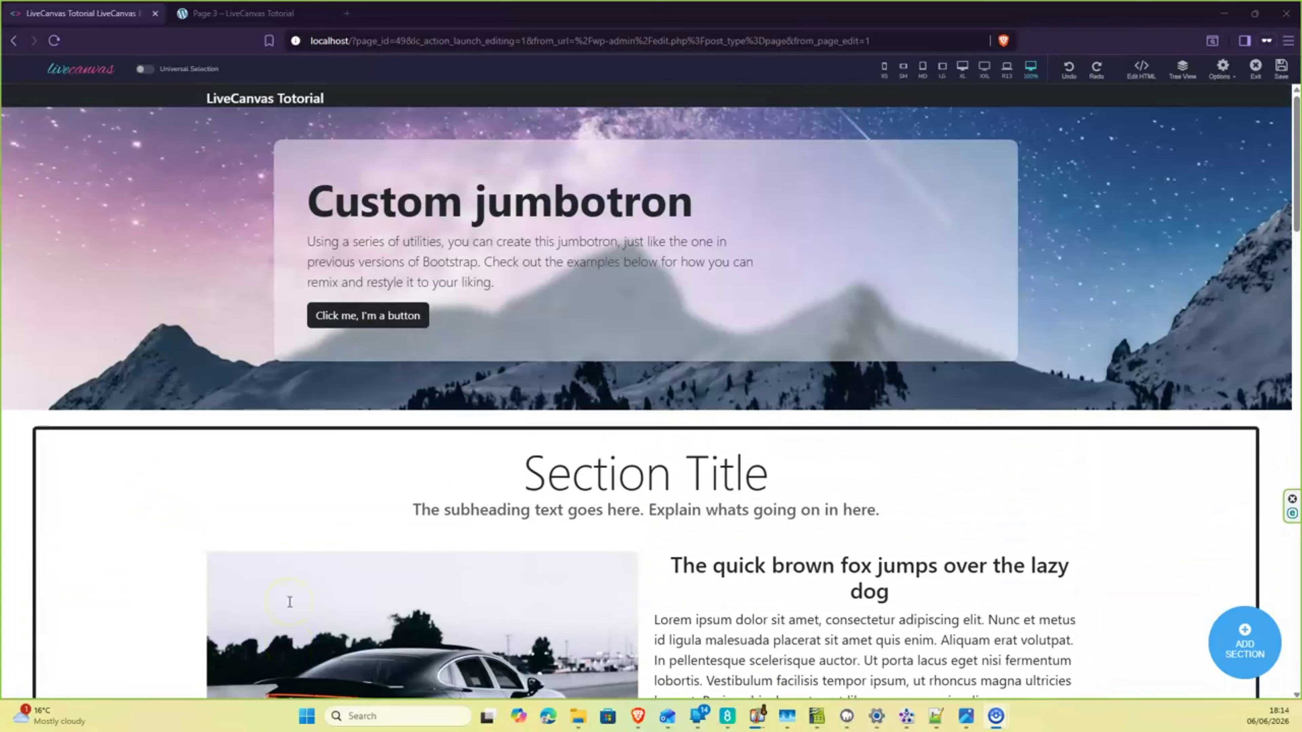